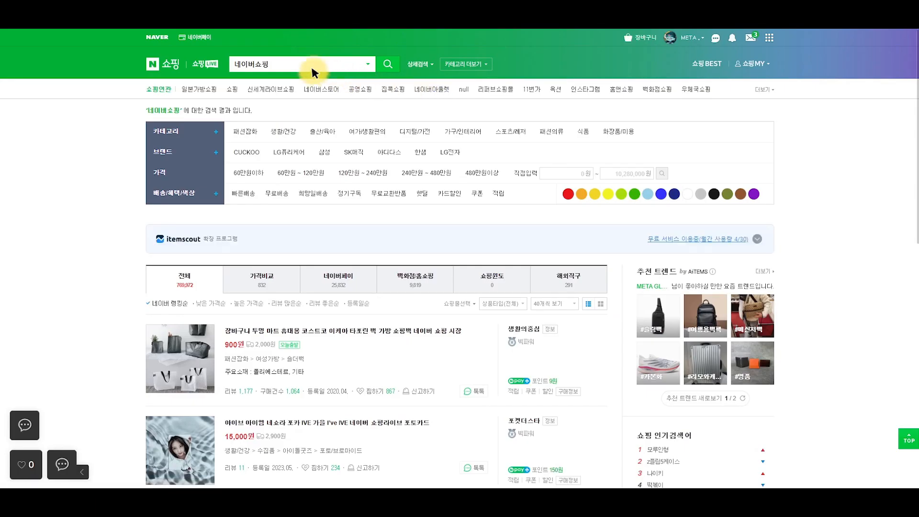
Step: Search Naver Shopping for 난방텐트 and look at which category the listed products belong to
left_click(277, 68)
double_click(276, 67)
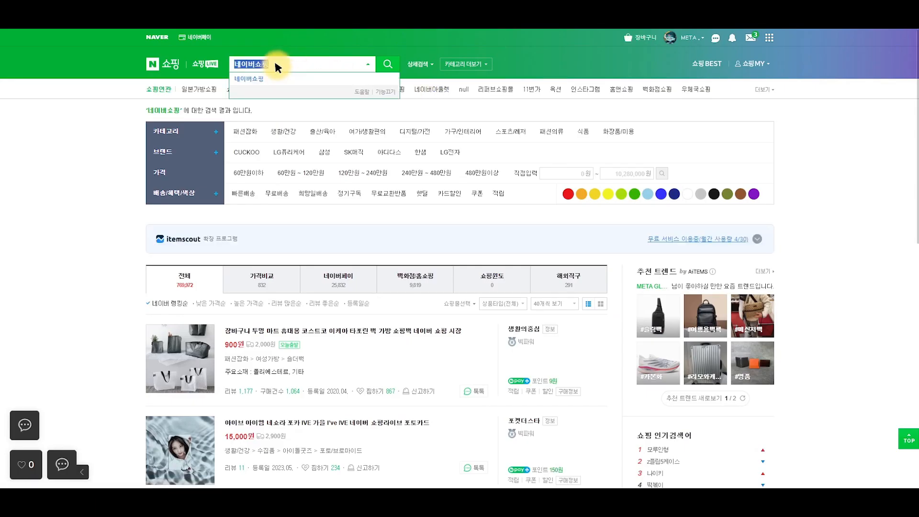
type("난방텐트")
key("Return")
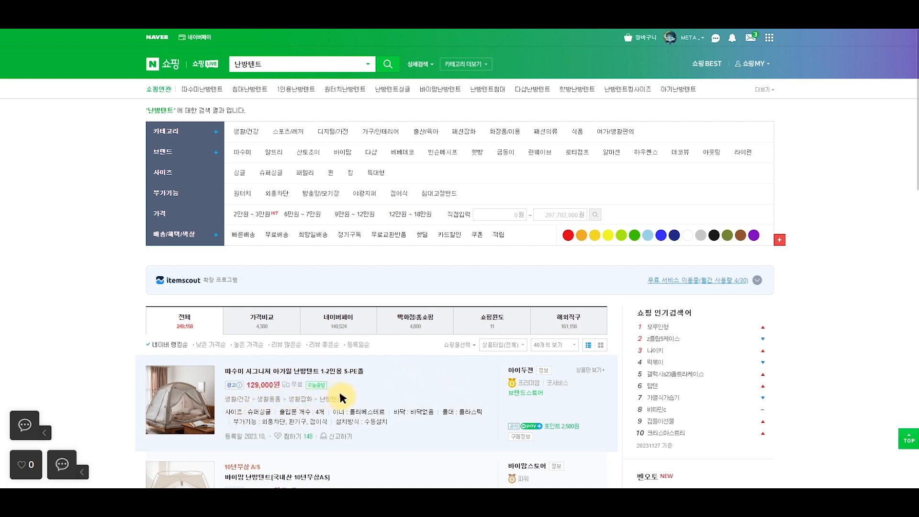
scroll(383, 388, "down", 4)
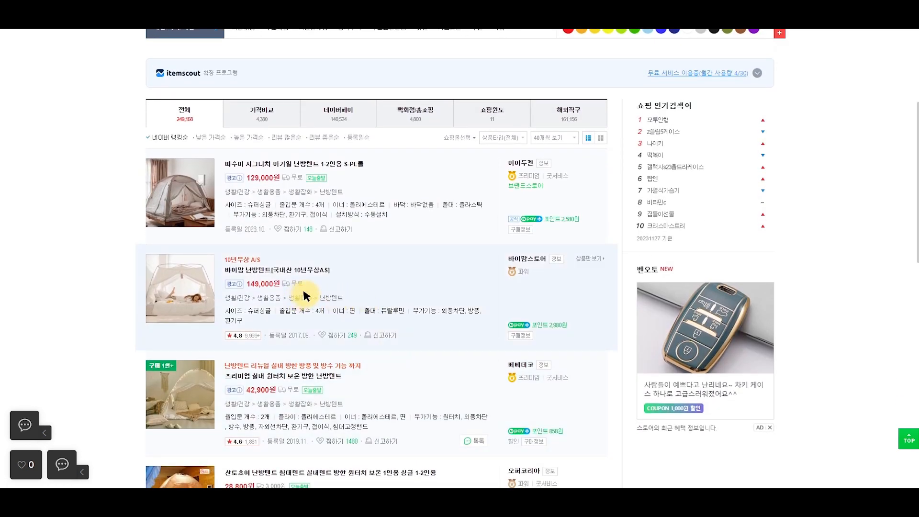
scroll(289, 407, "down", 4)
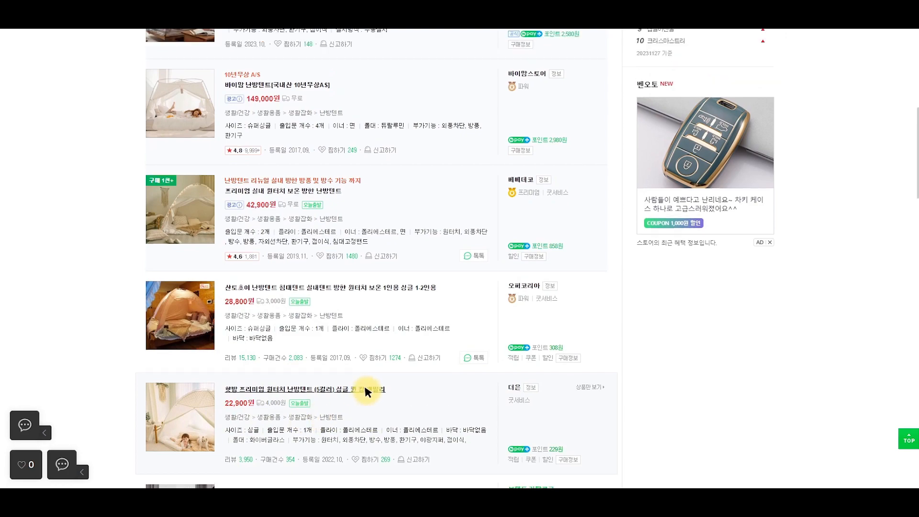
scroll(366, 389, "up", 8)
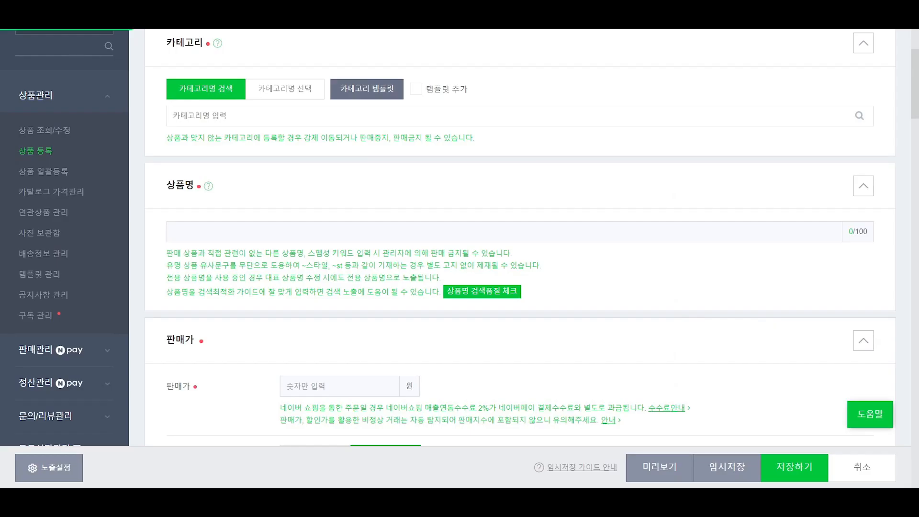
Step: In the product registration form, set the category to 생활/건강>생활용품>생활잡화>난방텐트
left_click(249, 119)
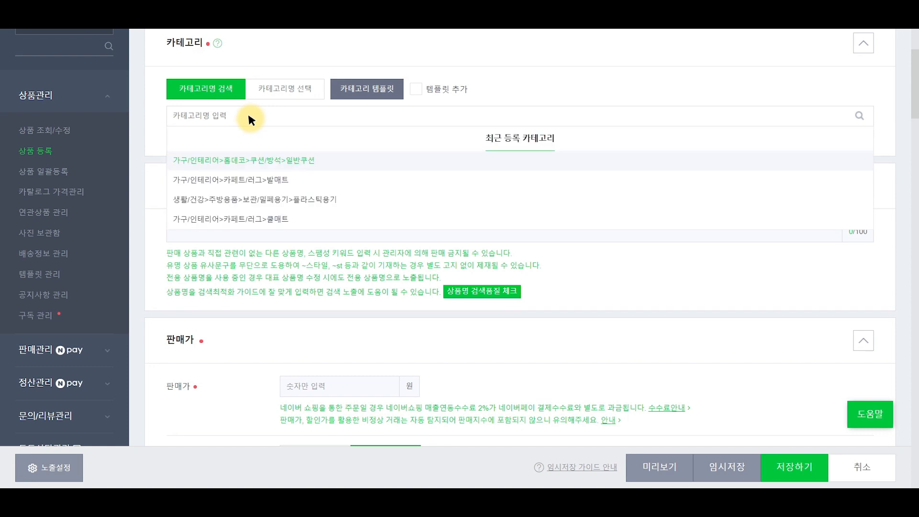
type("난방텐트")
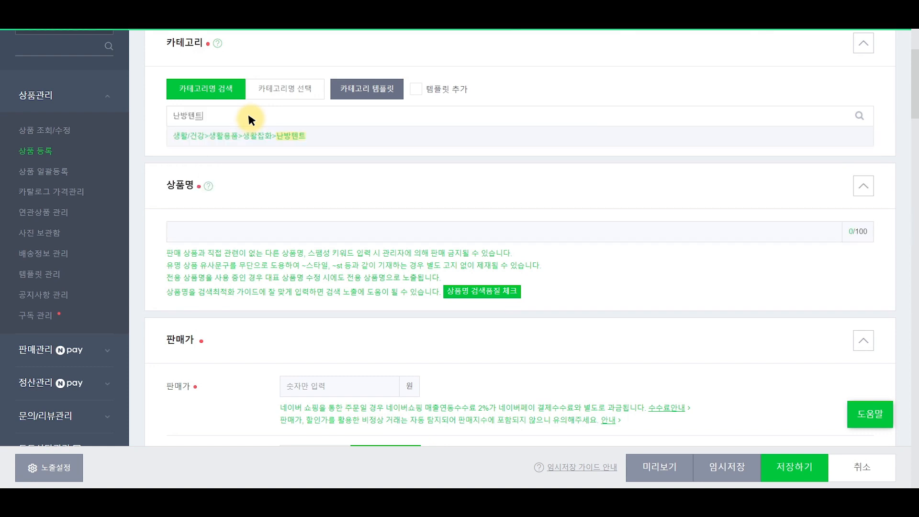
left_click(281, 137)
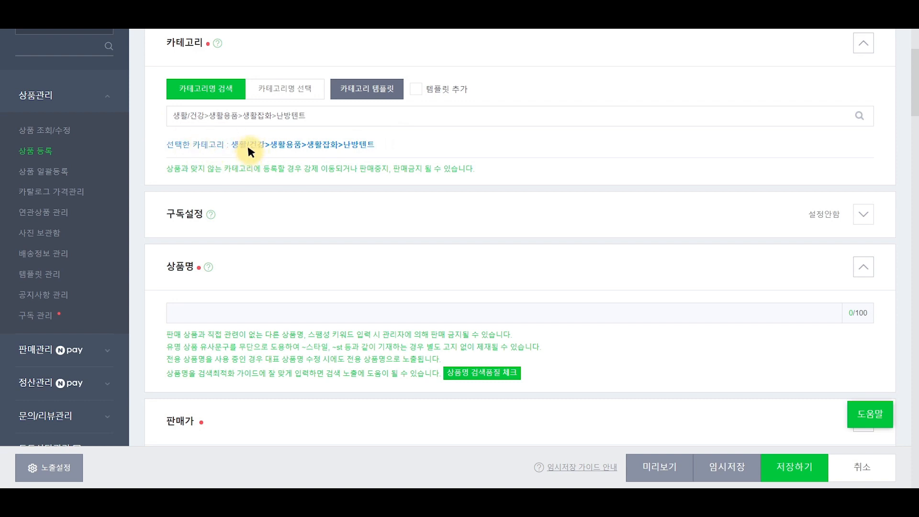
scroll(403, 180, "down", 3)
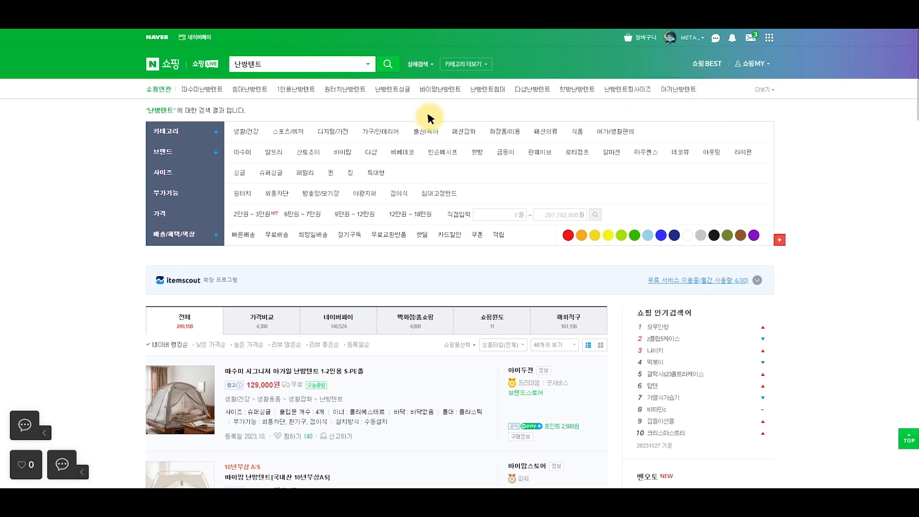
Step: Back in the Naver Shopping results for 난방텐트, examine the product names, keywords and attributes competing sellers use
scroll(404, 173, "down", 5)
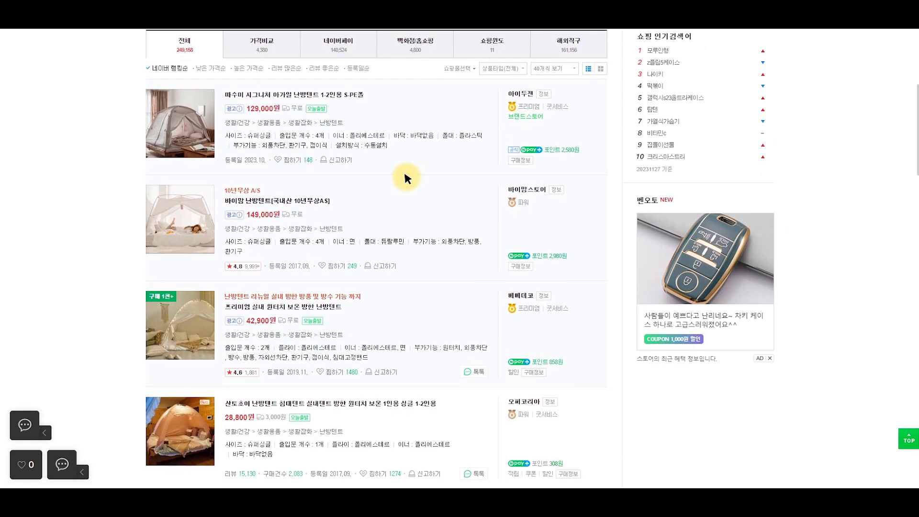
scroll(277, 199, "up", 2)
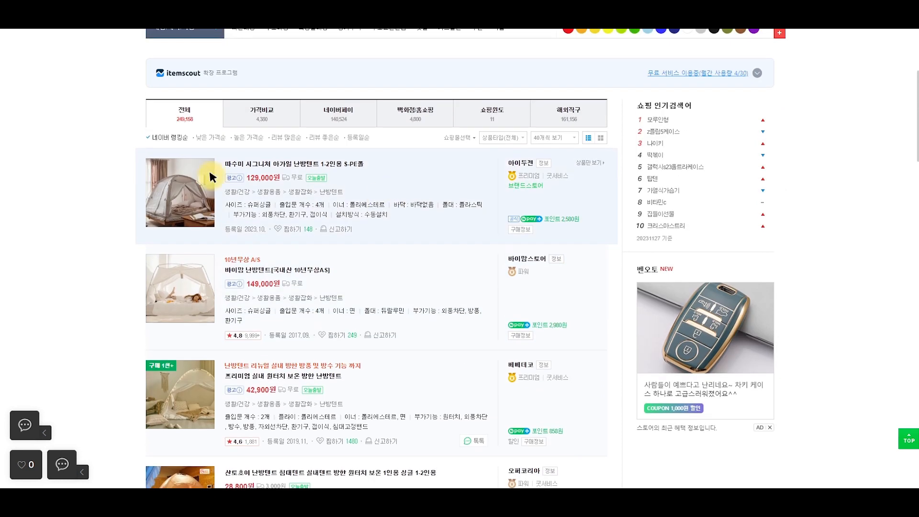
scroll(335, 201, "down", 2)
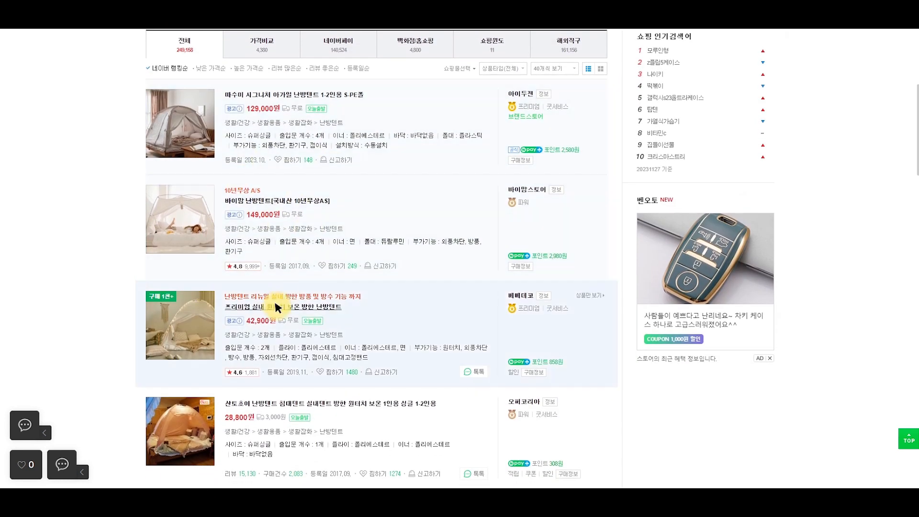
scroll(383, 253, "down", 4)
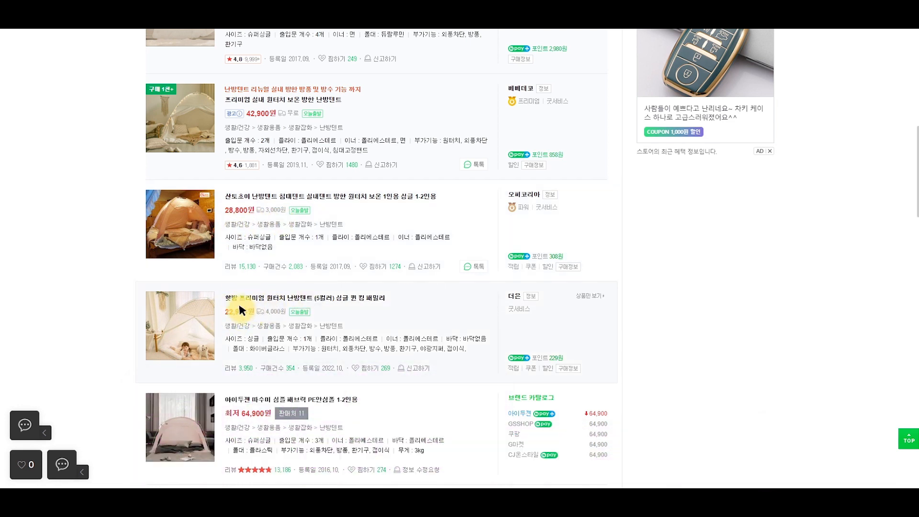
scroll(243, 313, "down", 5)
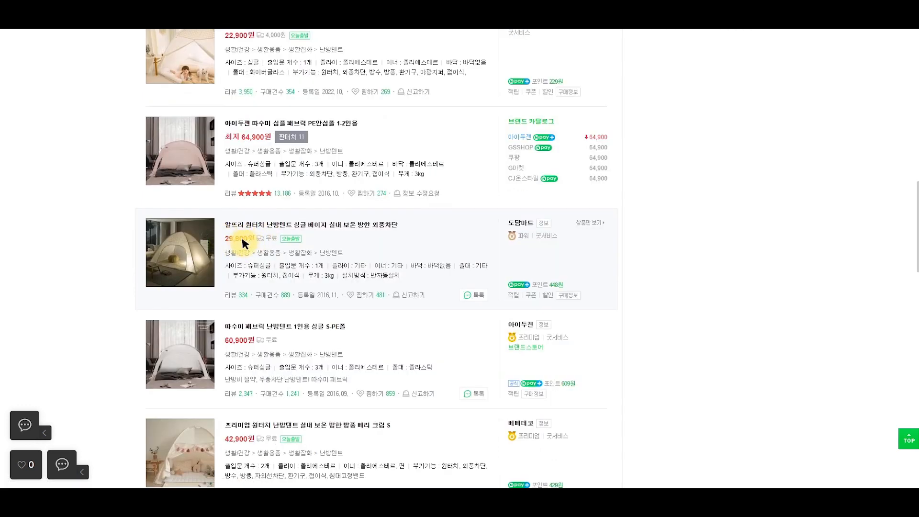
scroll(234, 235, "up", 3)
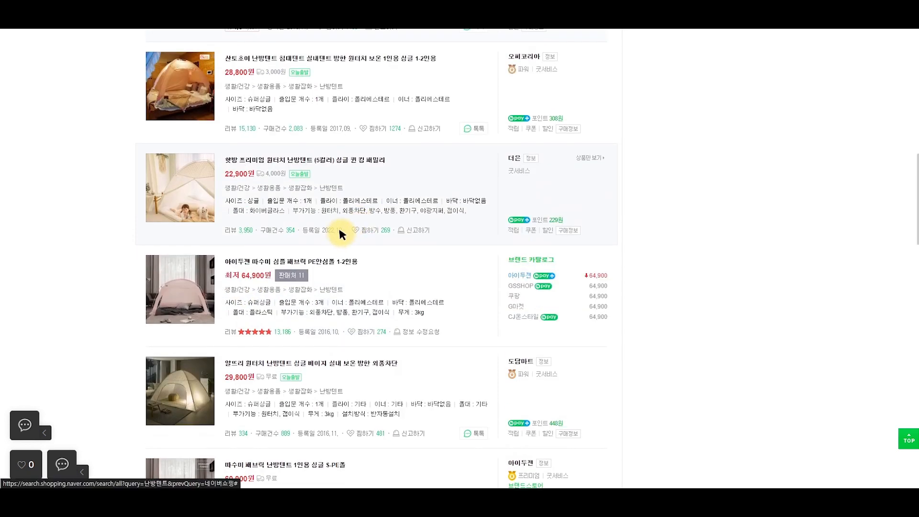
scroll(320, 139, "down", 5)
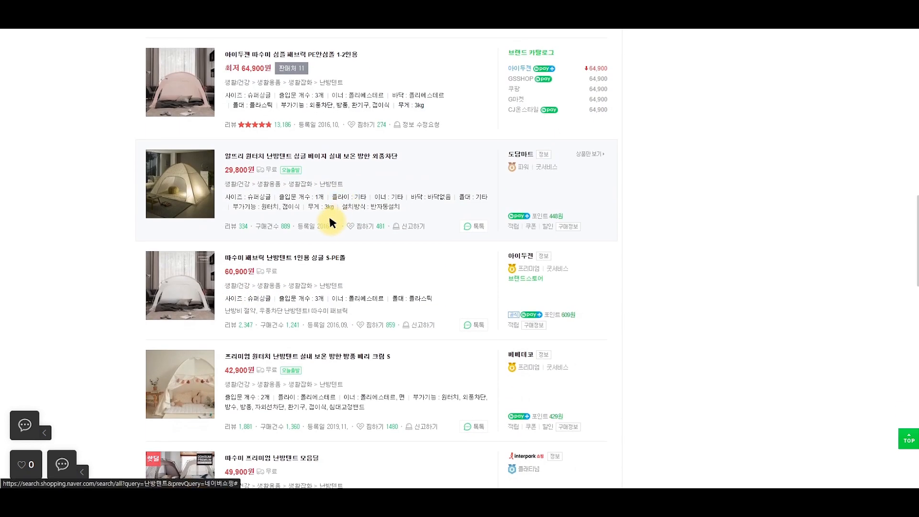
scroll(364, 224, "down", 4)
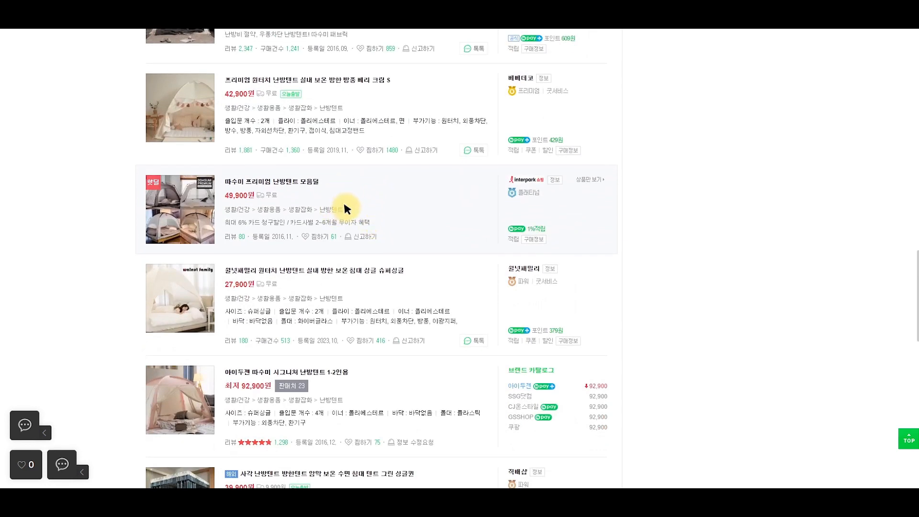
scroll(345, 206, "down", 3)
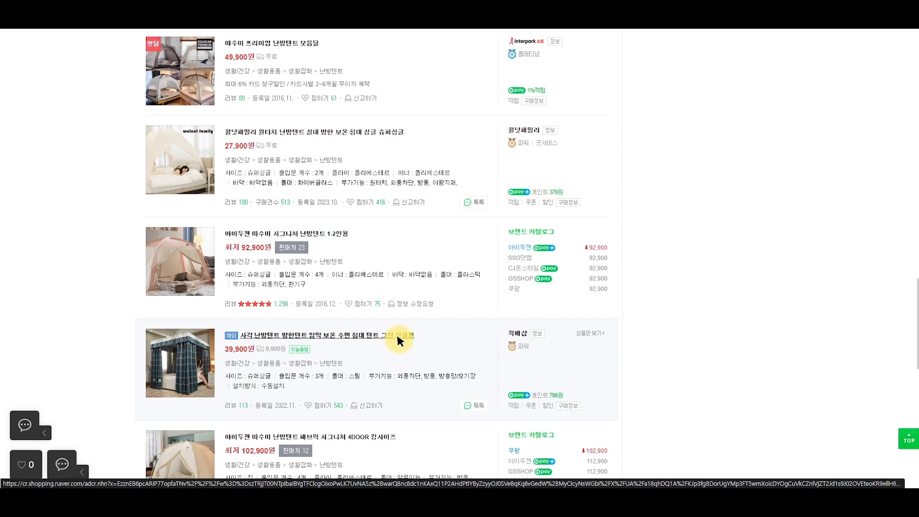
scroll(412, 331, "down", 3)
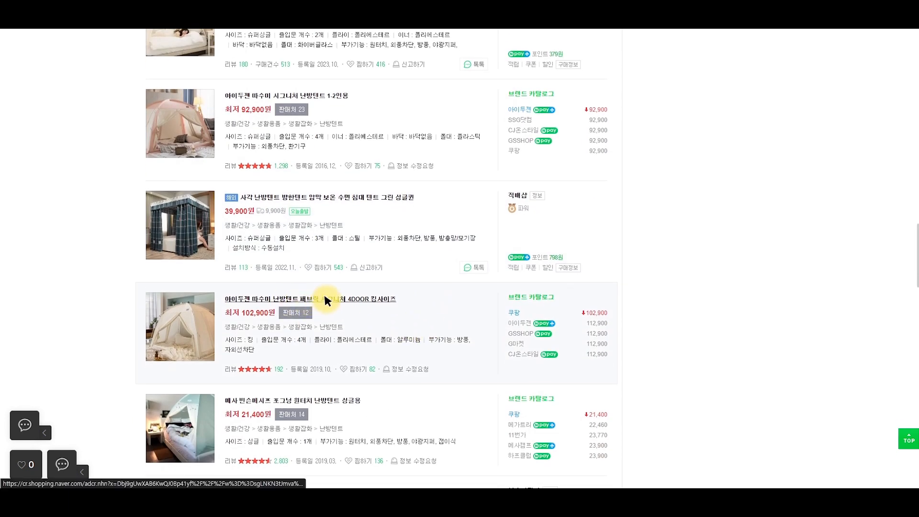
scroll(383, 335, "down", 3)
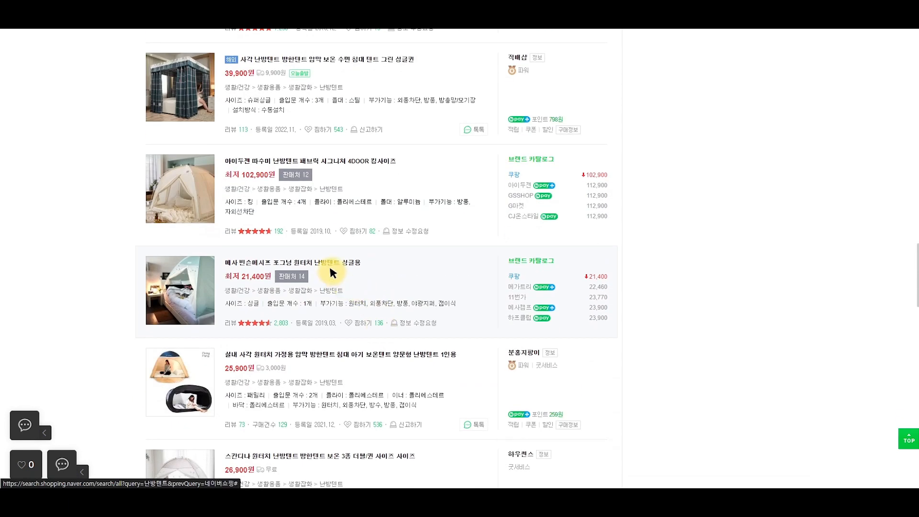
scroll(335, 335, "up", 9)
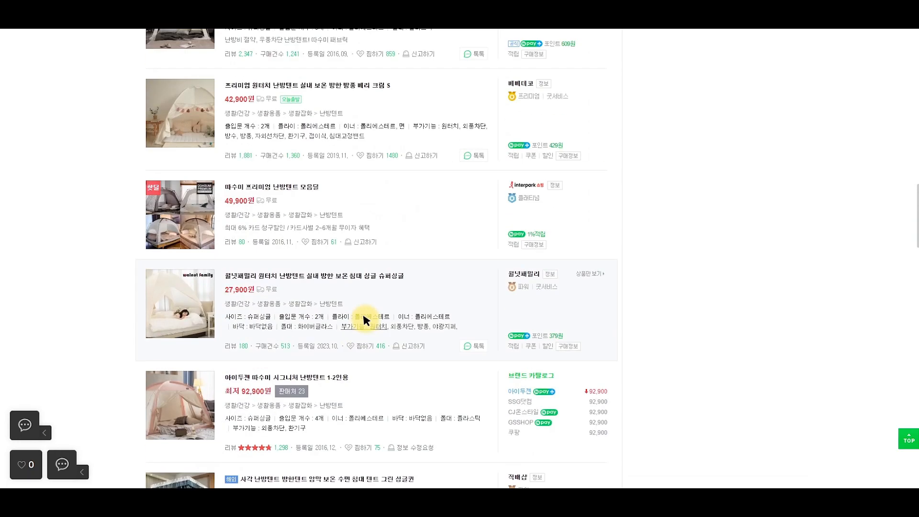
scroll(363, 312, "down", 4)
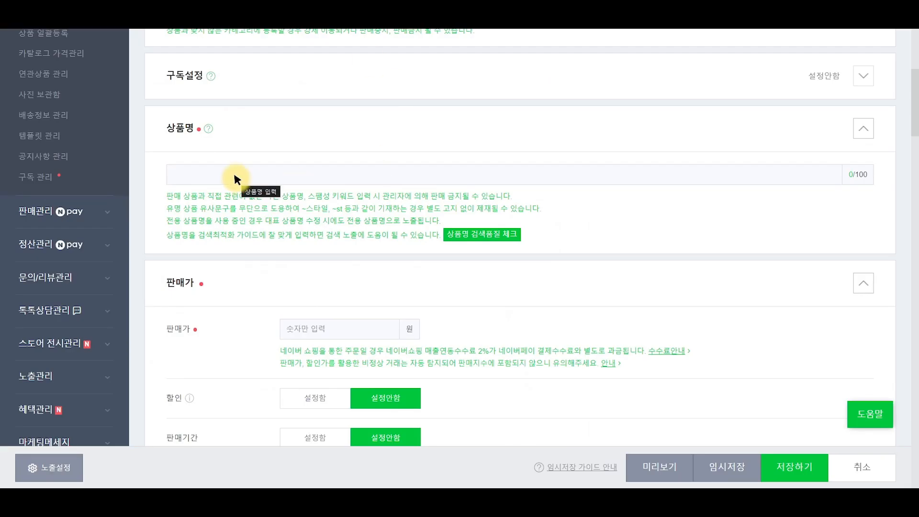
Step: In the registration form, enter 원터치 난방텐트 as the product name, trying a (브랜드) prefix and removing it again
left_click(234, 175)
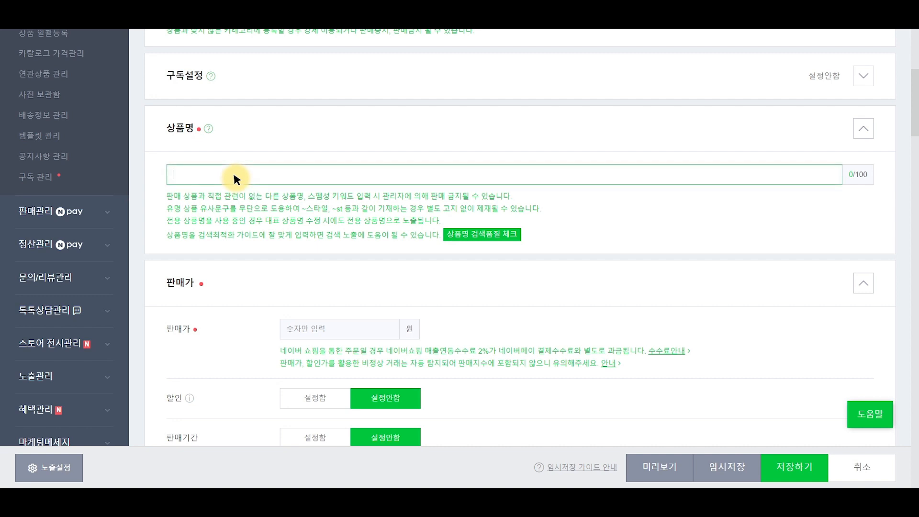
type("웬터치 냄")
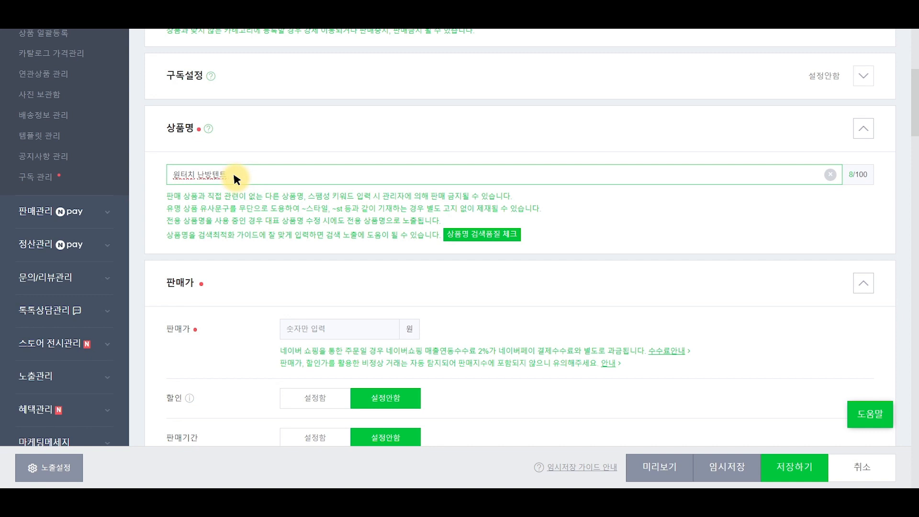
type("(브랜드)")
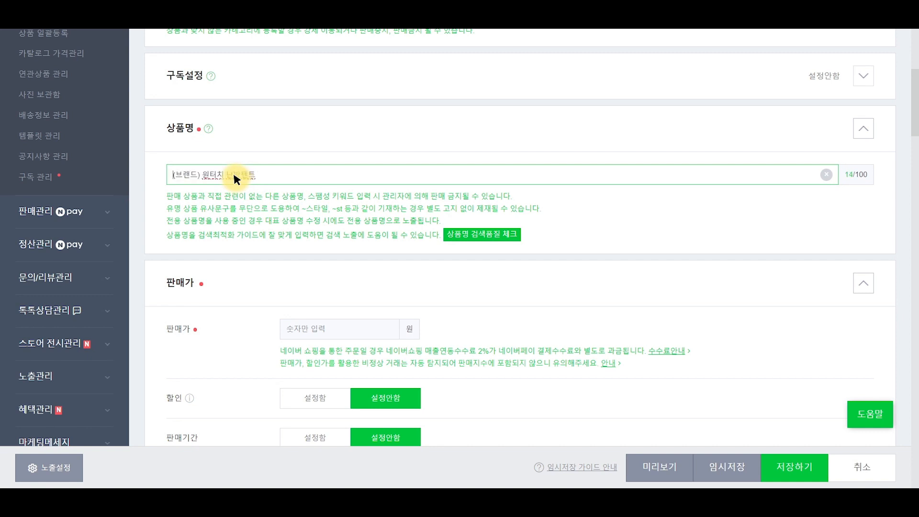
key("Delete")
key("Delete")
key("Delete")
key("Delete")
key("Delete")
key("Delete")
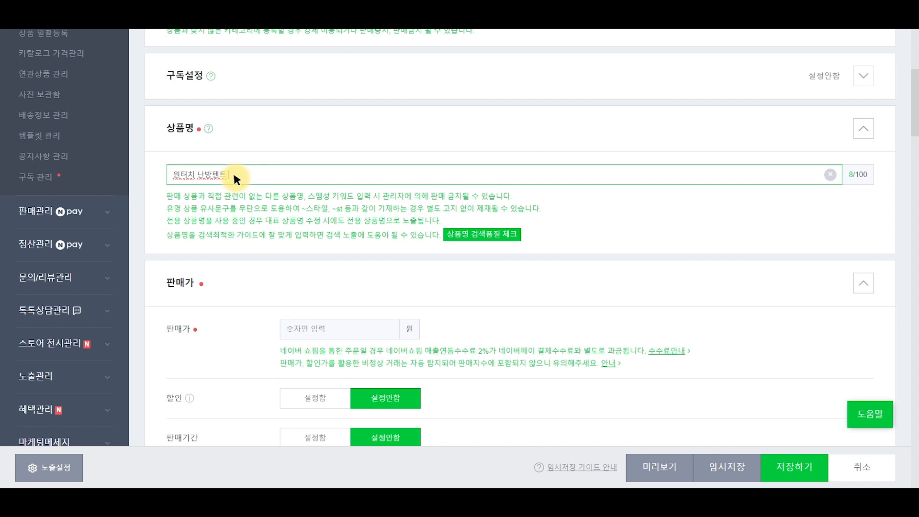
Step: Append 세부키워드 세부키워드 침대 텐트 to the end of the product name
type("세부키워드 세부키워드")
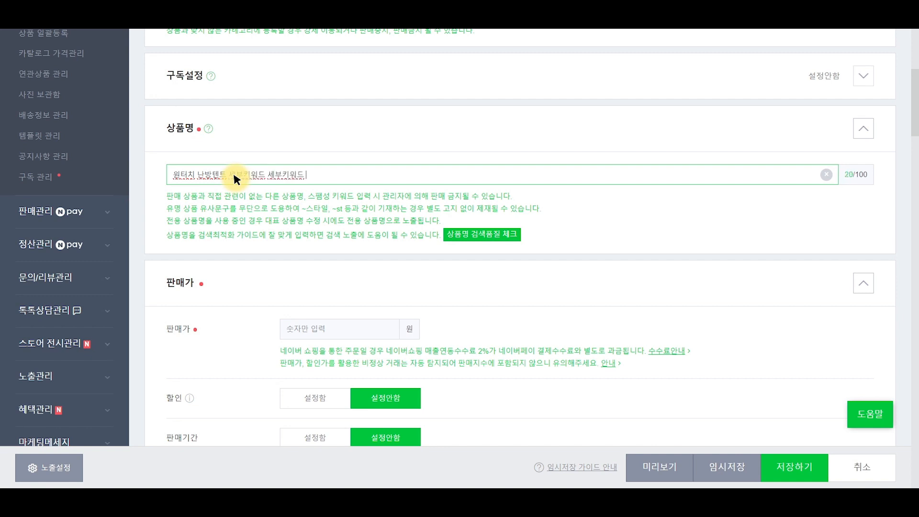
type(" 침대 텐트")
key("ctrl+a")
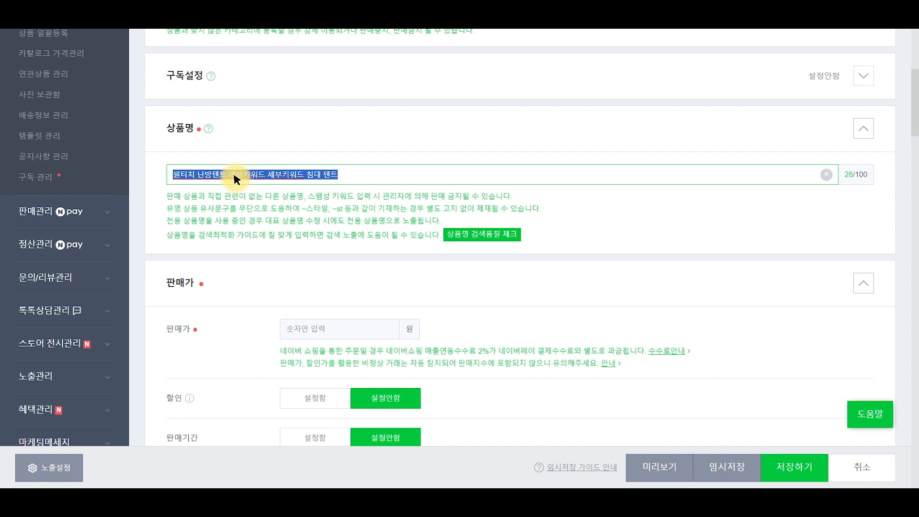
Step: Rewrite the product name as the keyword pattern 메인키워드 세부키워드 세부키워드 세부키워드
key("Home")
key("Delete")
key("Delete")
key("Delete")
key("Delete")
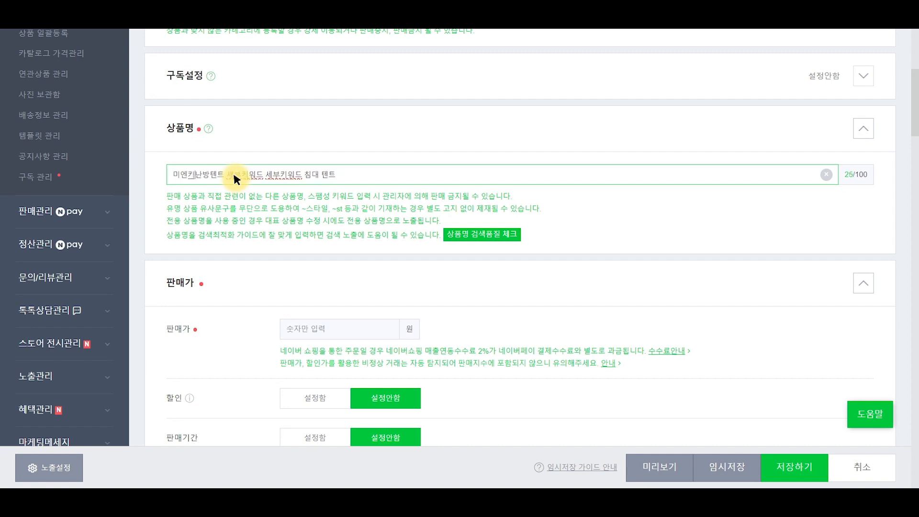
type("메인키워드")
key("Delete")
key("Delete")
key("Delete")
key("Delete")
key("Delete")
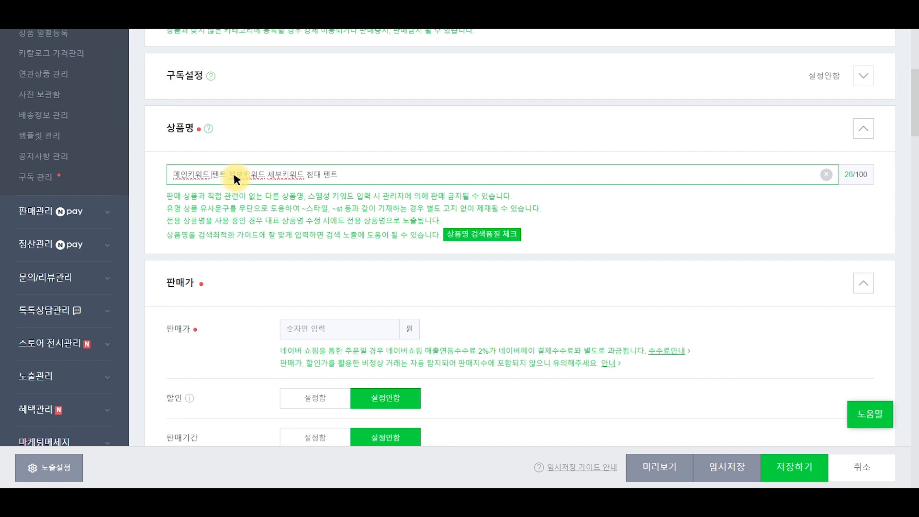
type("세부키워")
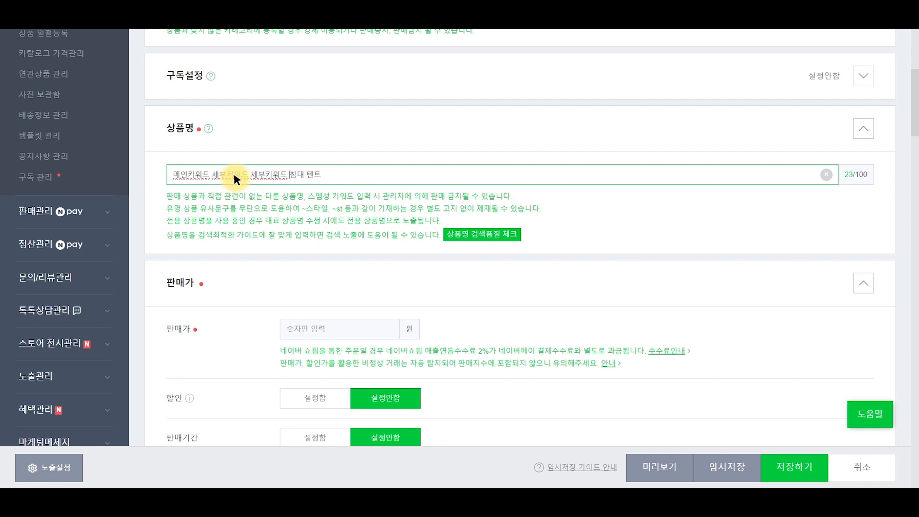
type("드")
key("Delete")
key("Delete")
key("Delete")
key("Delete")
key("Delete")
Step: Replace the product name with 난방텐트 원터치텐트 1인용텐트 and run the product name search quality check
triple_click(233, 176)
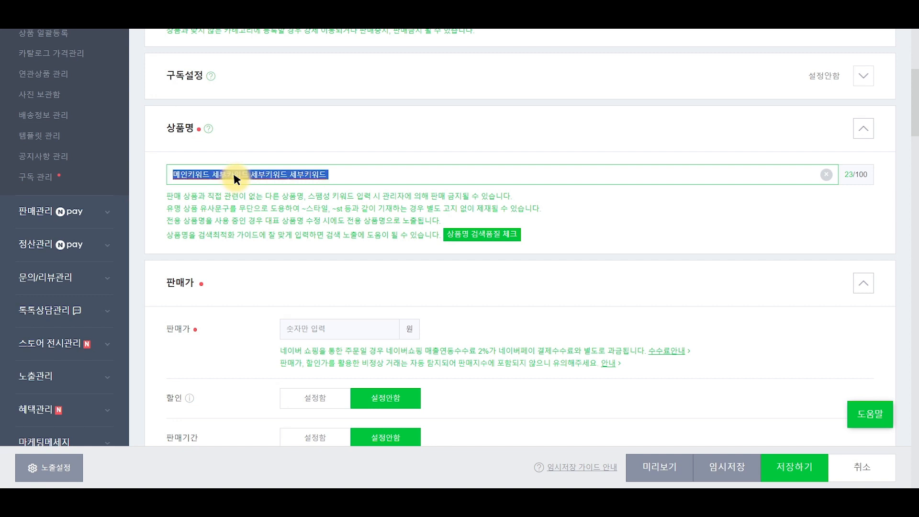
type("난방텐ㅌ")
type(" 윈테")
type("치텐트")
type(" 1인용텐티")
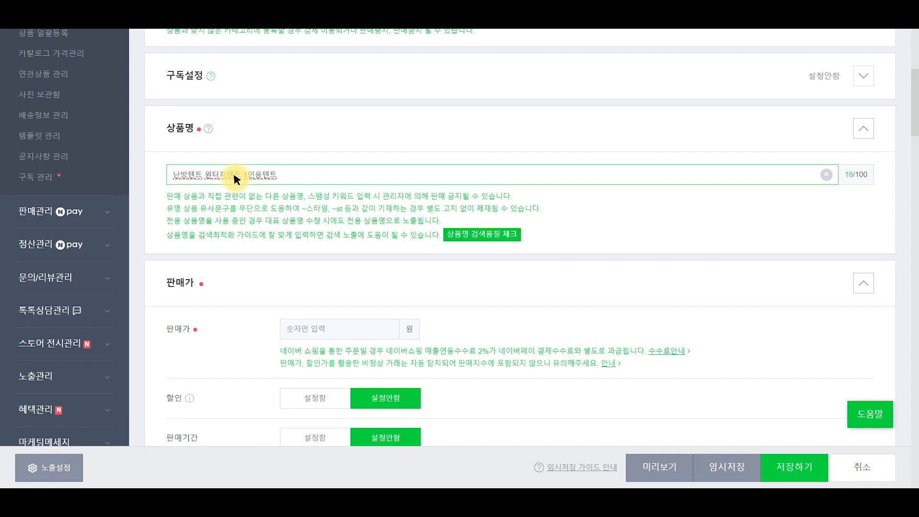
left_click(461, 233)
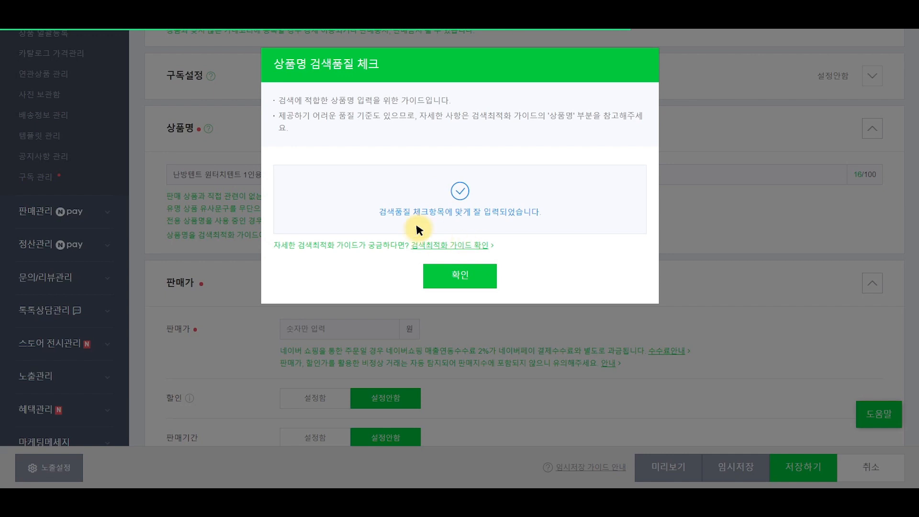
left_click(437, 269)
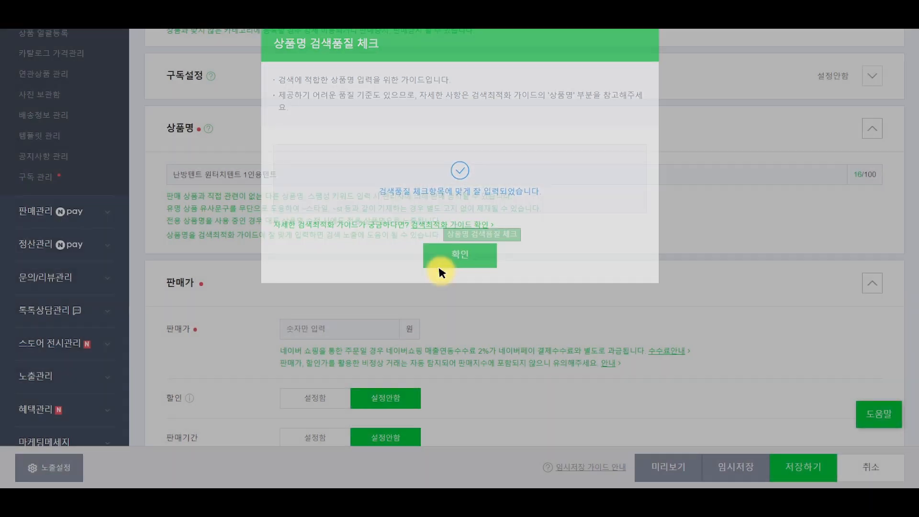
Step: Copy the main keyword 난방텐트 from the product name and rerun the product name search quality check, closing its result
left_click_drag(206, 175, 292, 175)
left_click_drag(226, 176, 202, 176)
key("ctrl+c")
left_click(198, 175)
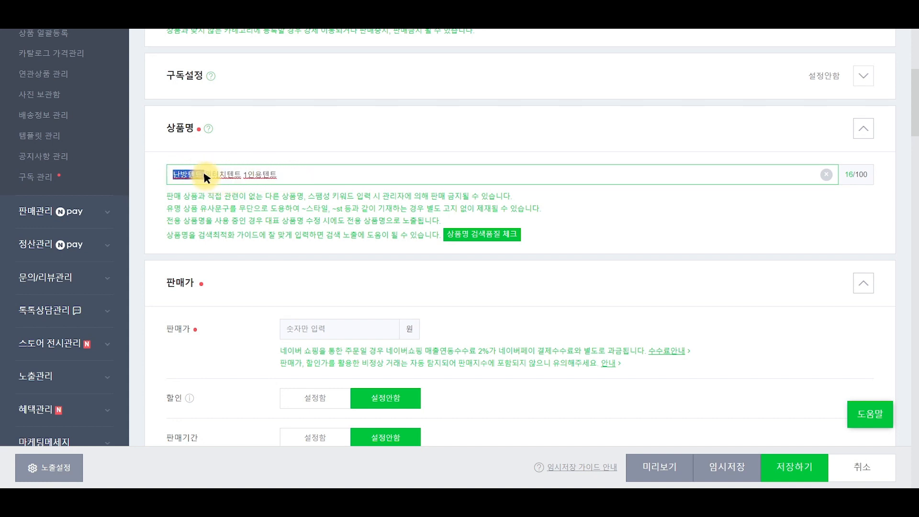
left_click(455, 233)
left_click(478, 273)
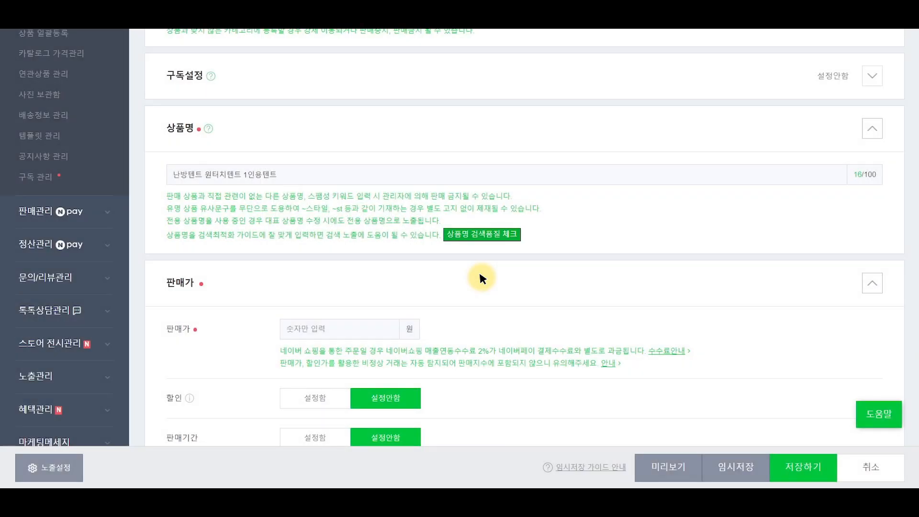
Step: Replace the whole product name with the spaced keyword 난방 텐트, trying the name without its space
left_click_drag(275, 173, 125, 181)
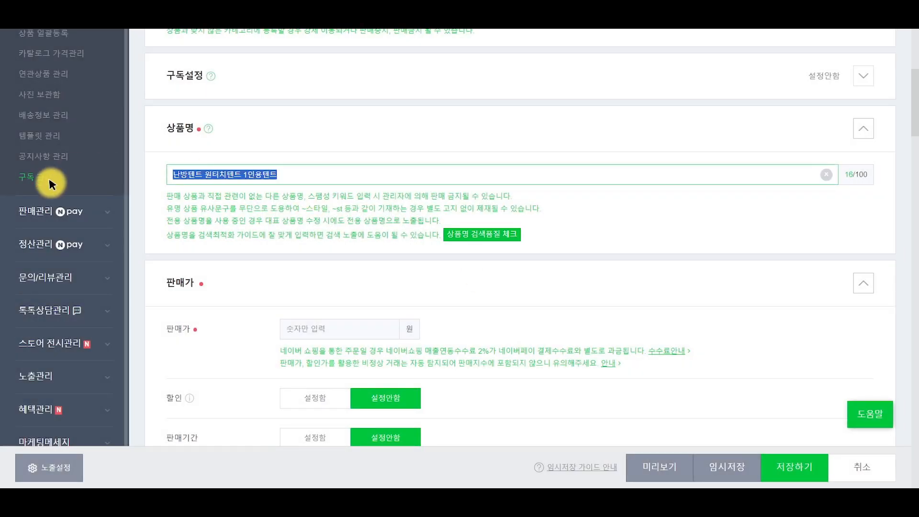
left_click(289, 218)
key("ctrl+a")
key("ctrl+v")
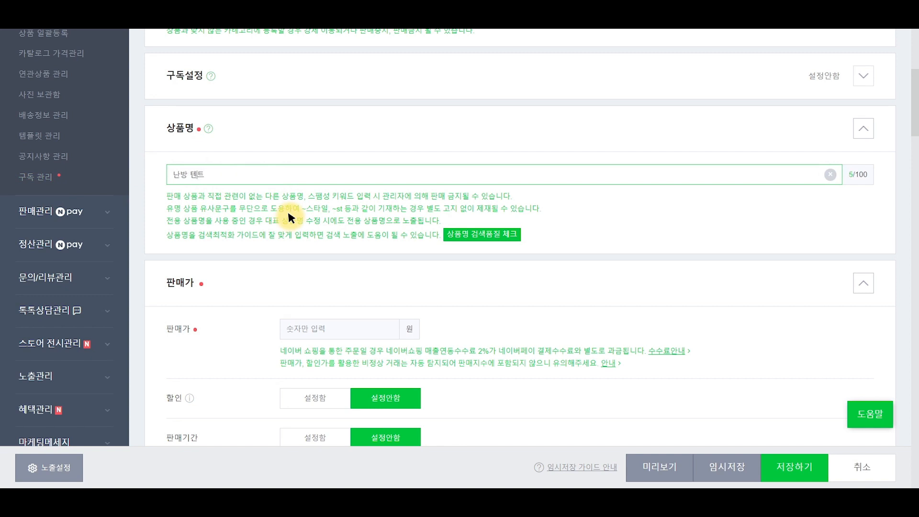
key("Delete")
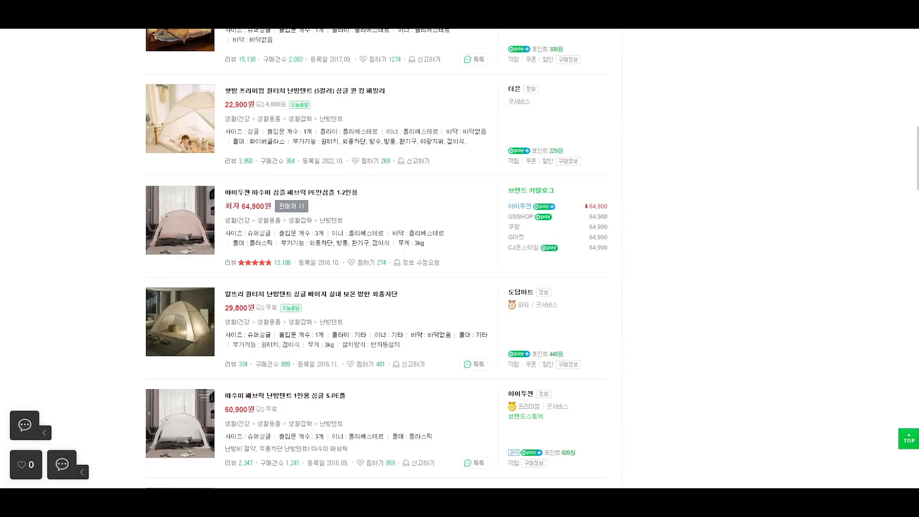
Step: Switch to Naver Shopping and check the search results for the spaced keyword 난방 텐트
scroll(327, 209, "up", 1)
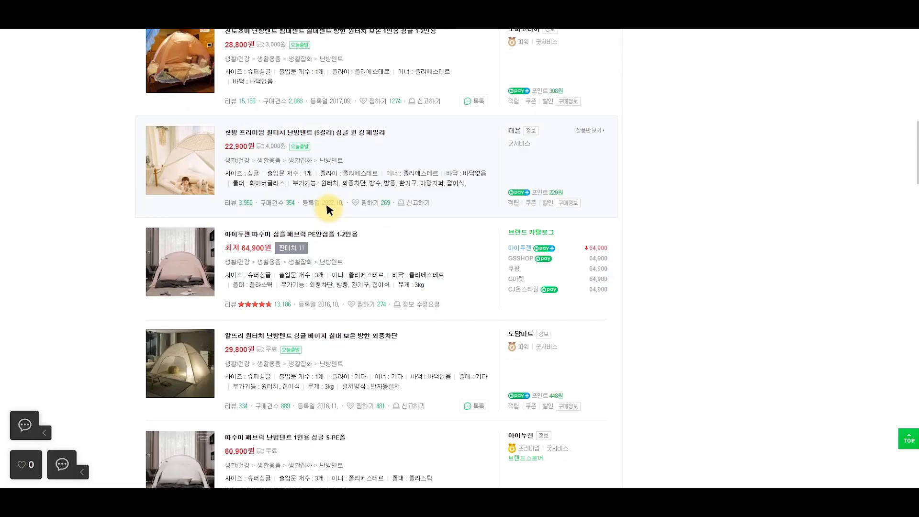
scroll(328, 208, "up", 14)
left_click(248, 64)
left_click(389, 64)
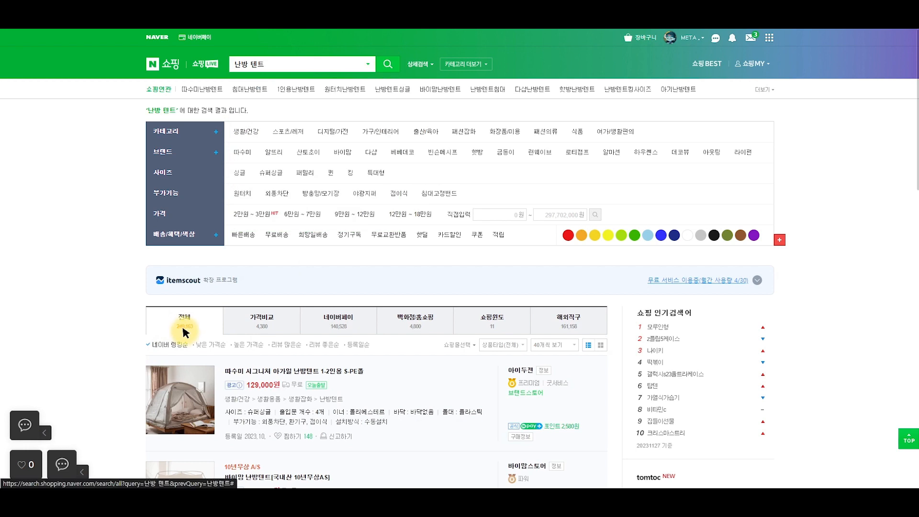
Step: Search Naver Shopping for 난방텐트 without the space to compare it with the spaced keyword
left_click(263, 66)
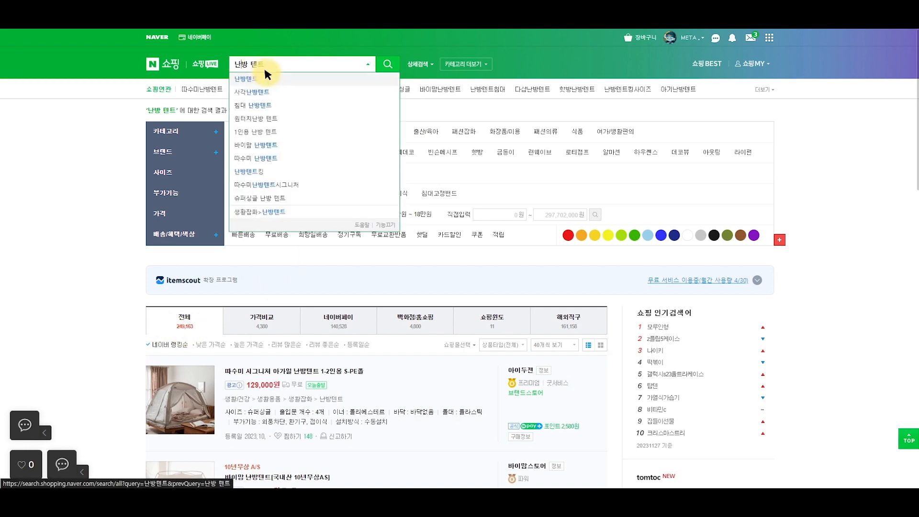
key("BackSpace")
key("Return")
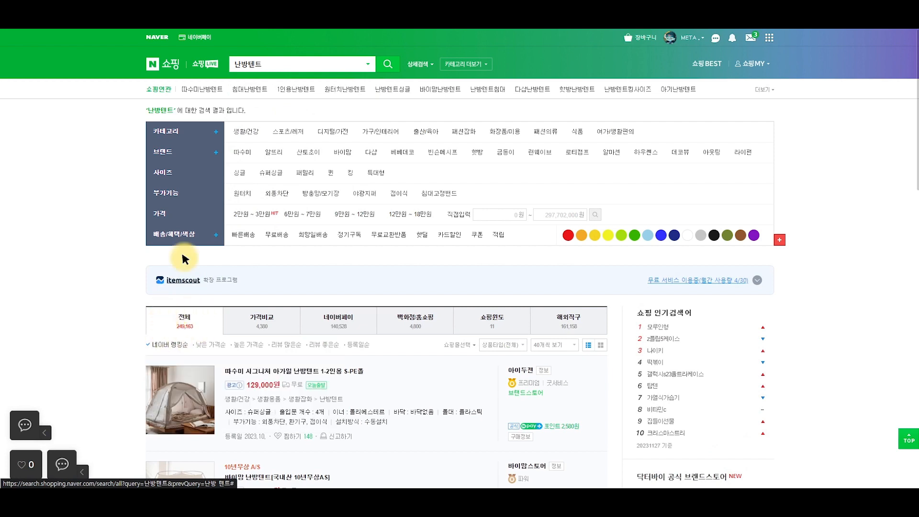
left_click(245, 64)
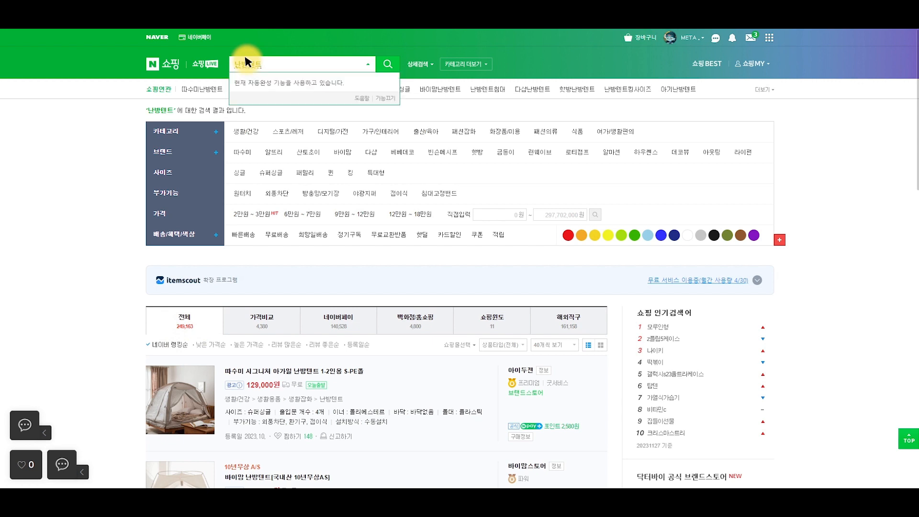
key("BackSpace")
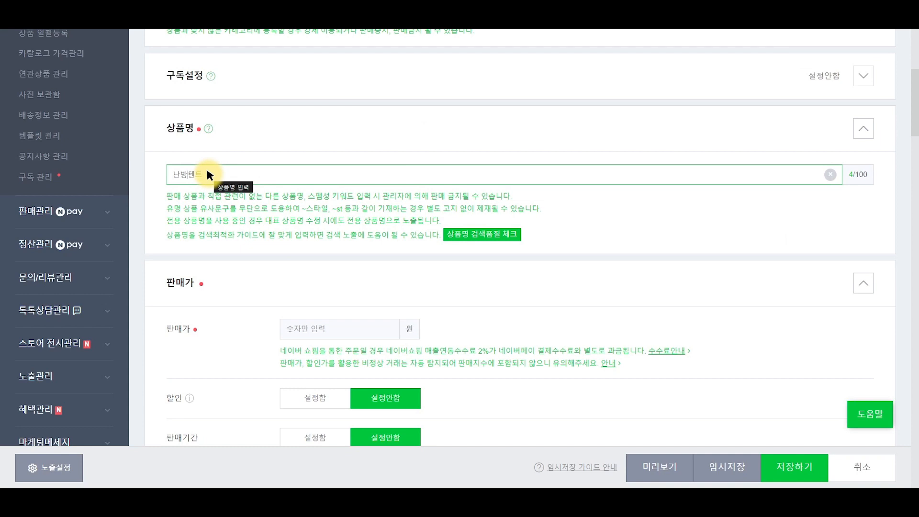
Step: Back in the registration form, clear the product name 난방텐트
left_click(188, 176)
key("BackSpace")
key("ctrl+a")
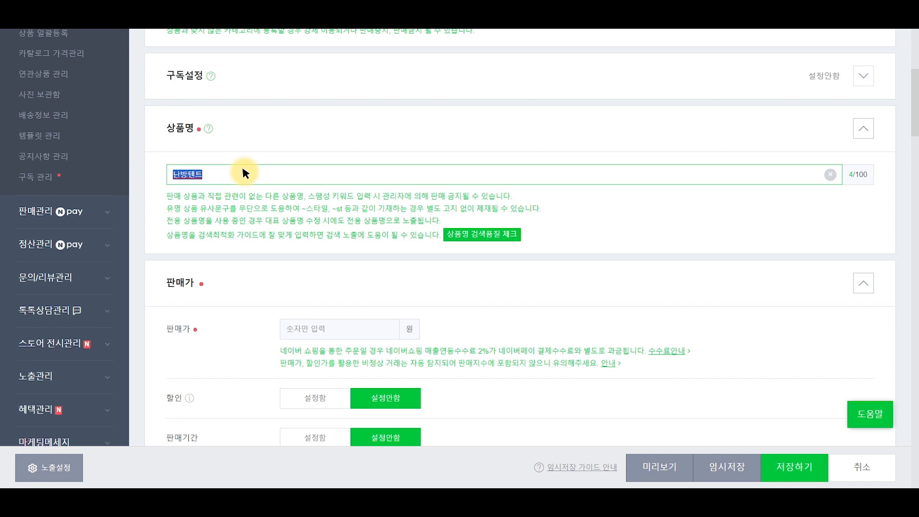
key("BackSpace")
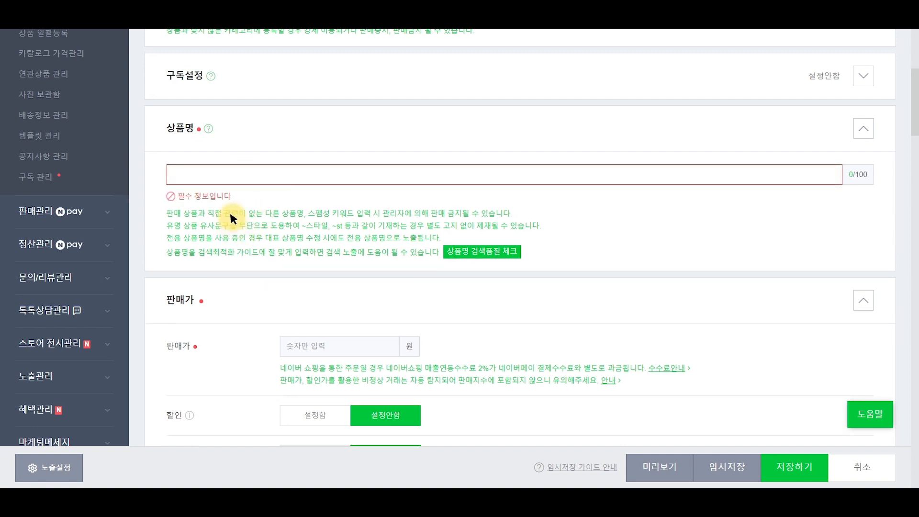
Step: Set 할인 to 설정함 in the sale price section and apply the basic discount as 전체 할인
scroll(490, 201, "down", 5)
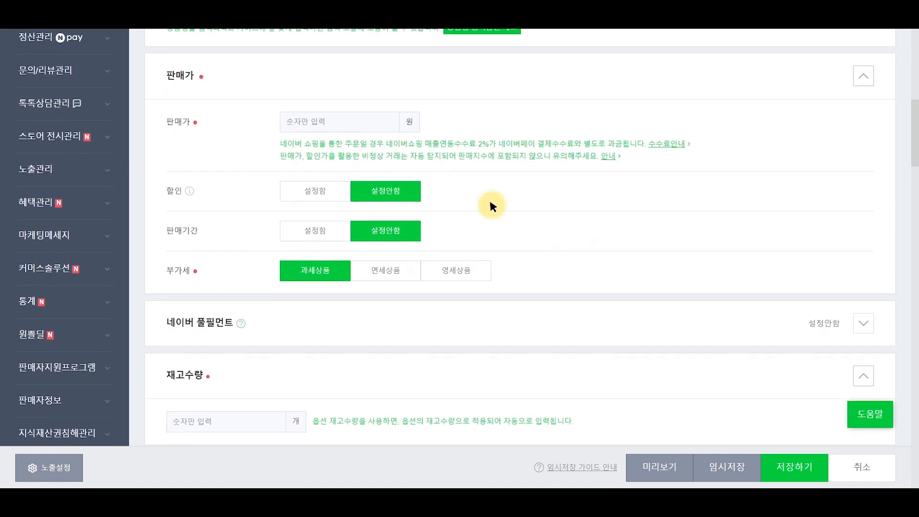
left_click(323, 194)
left_click(283, 249)
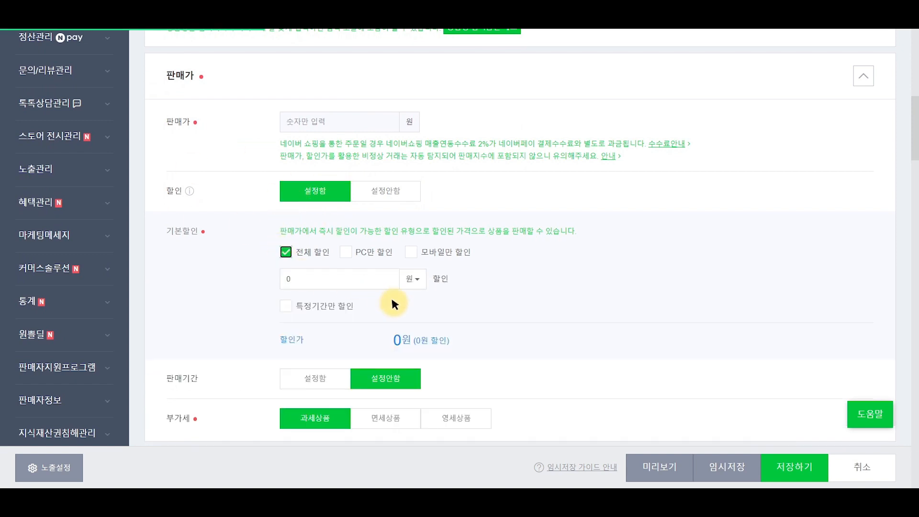
Step: Set the sale price to 50,000 won and the basic discount to 20,000 won
left_click(316, 122)
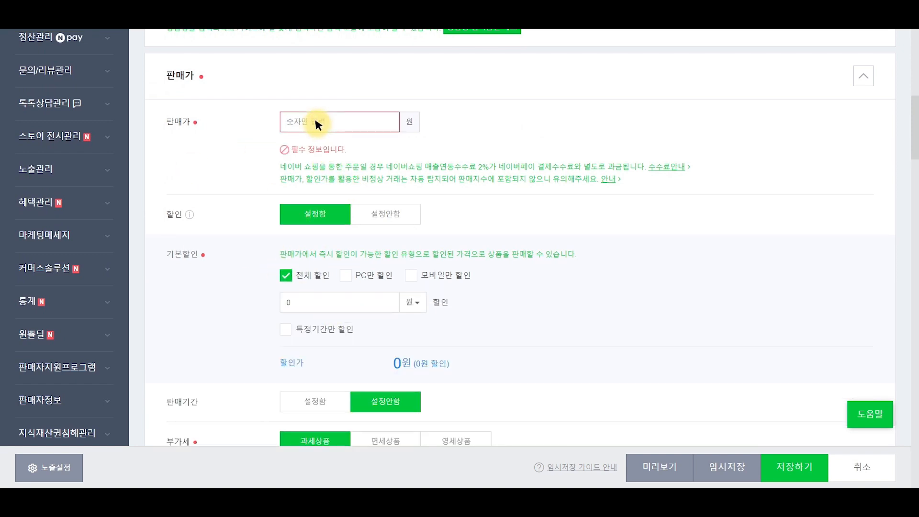
type("50000")
left_click(312, 274)
type("20000")
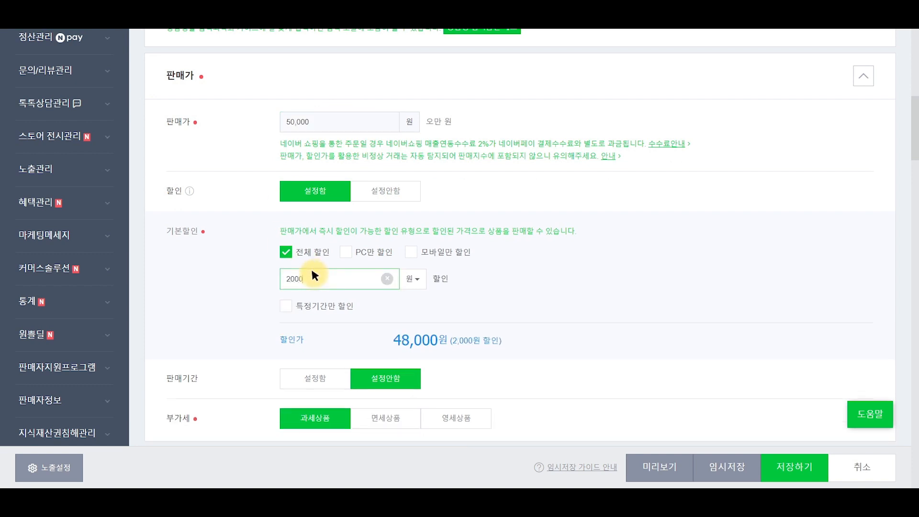
left_click(555, 321)
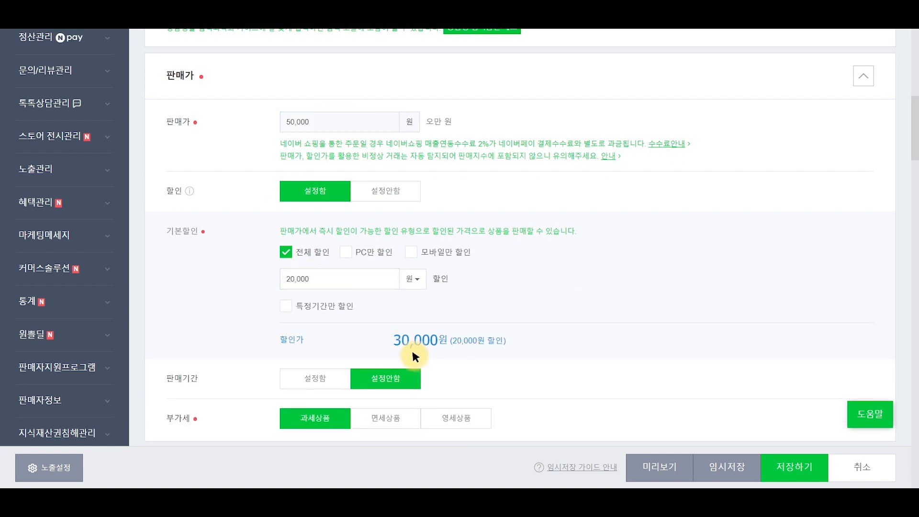
Step: Examine the resulting discounted price and compare it with the entered sale price
left_click_drag(395, 343, 524, 340)
left_click(577, 311)
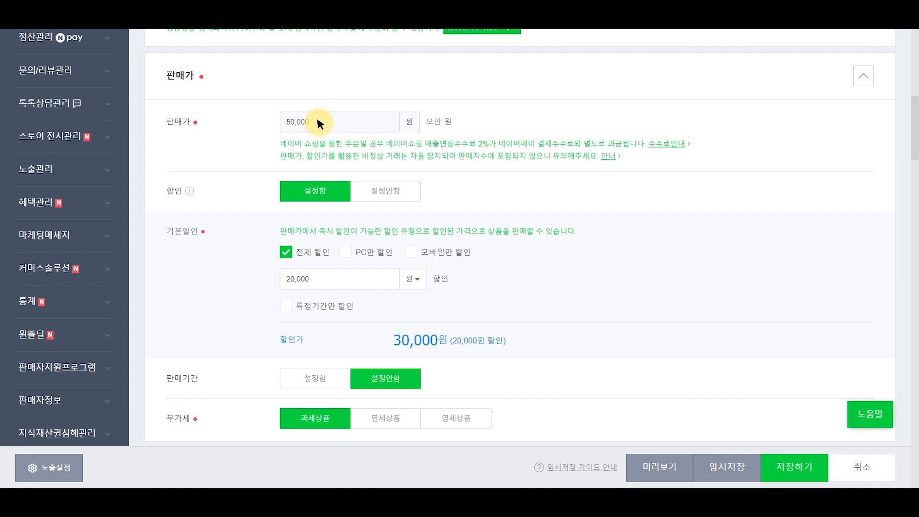
left_click_drag(392, 340, 510, 340)
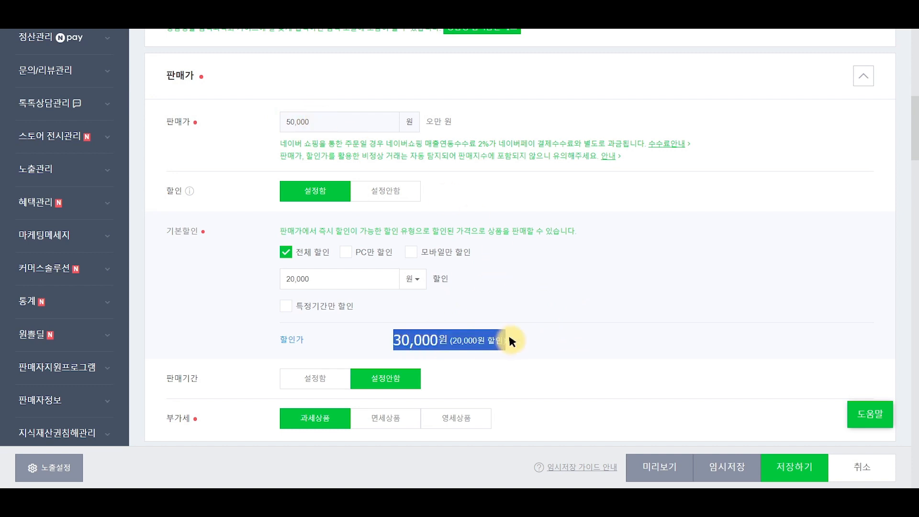
left_click(588, 345)
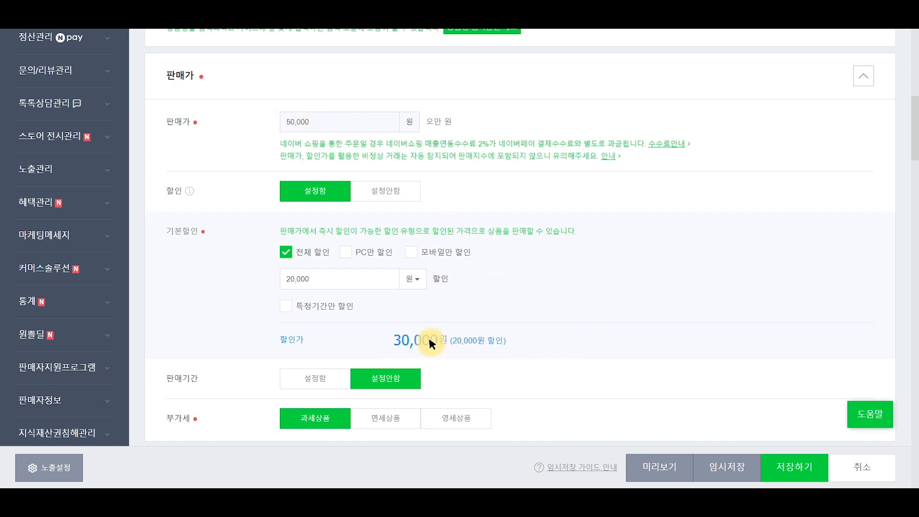
left_click_drag(394, 340, 487, 343)
left_click(575, 343)
left_click(322, 126)
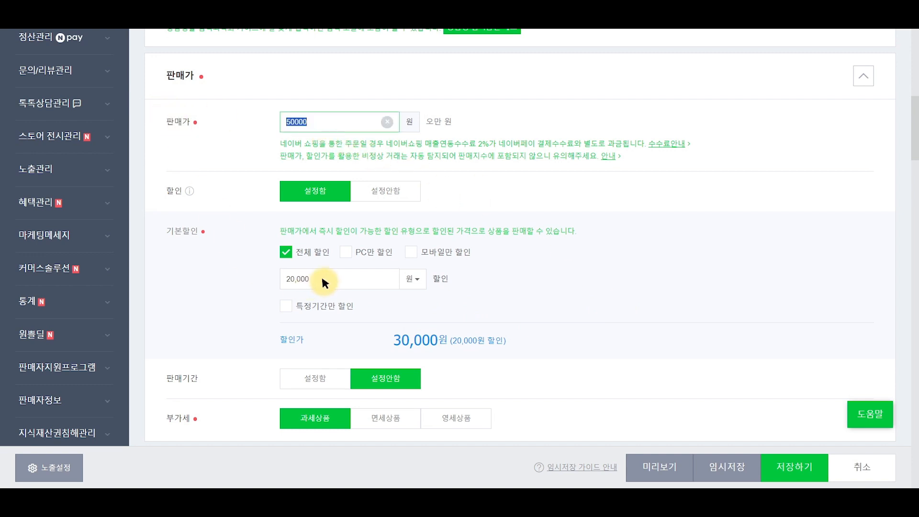
left_click_drag(435, 332, 572, 340)
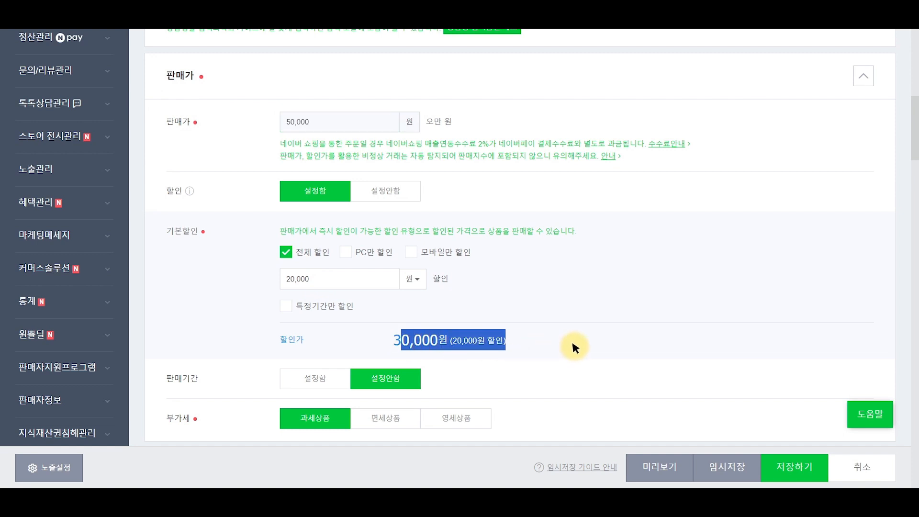
left_click(576, 317)
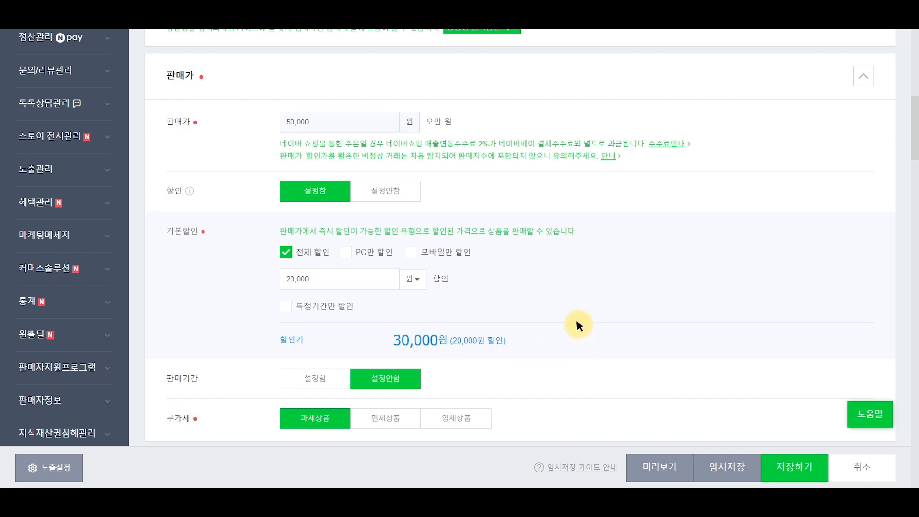
double_click(308, 122)
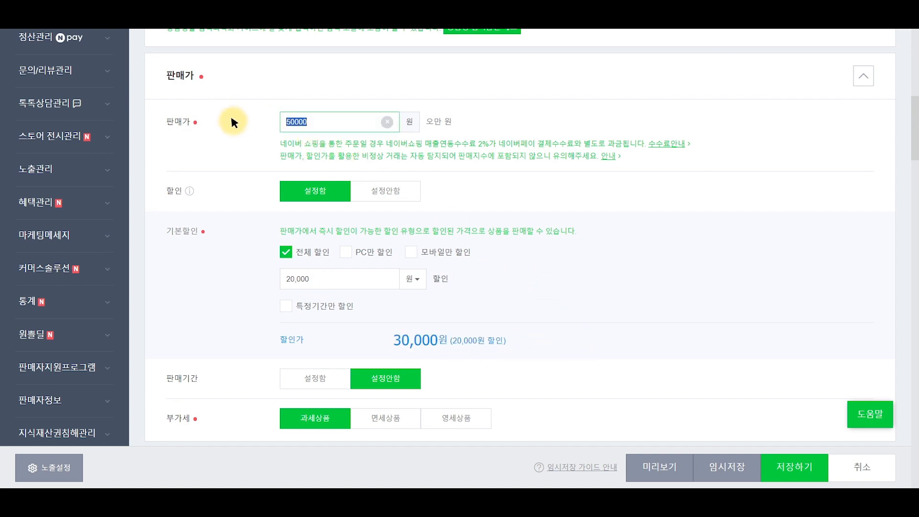
left_click(239, 169)
Step: Set the stock quantity (재고수량) to 9,999
scroll(235, 194, "down", 7)
left_click(234, 221)
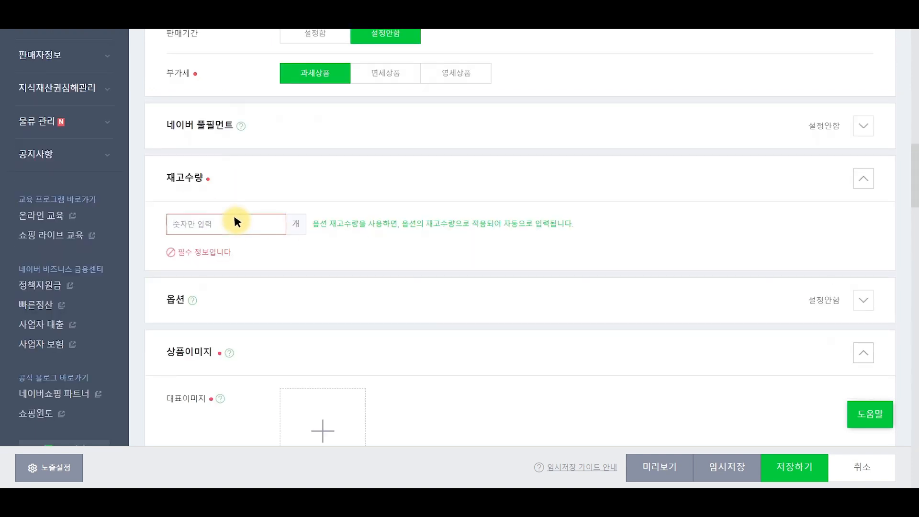
type("9999")
left_click(488, 172)
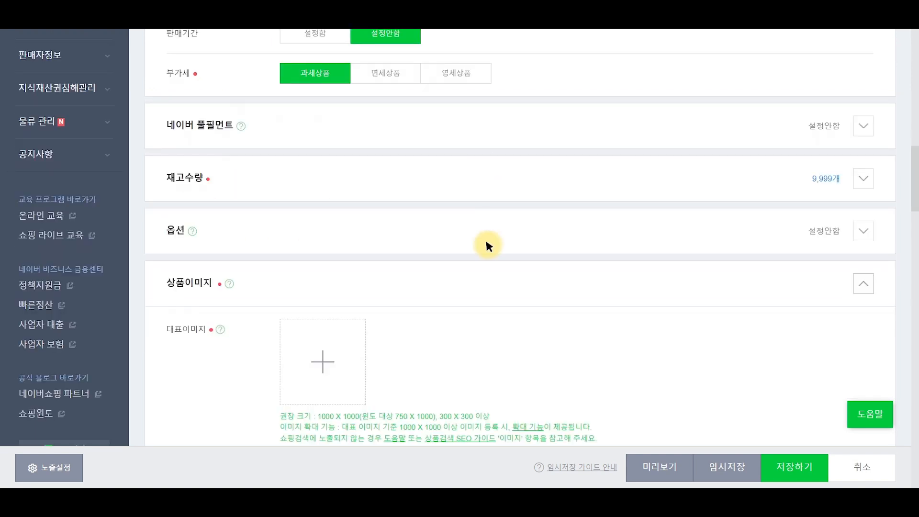
left_click(400, 194)
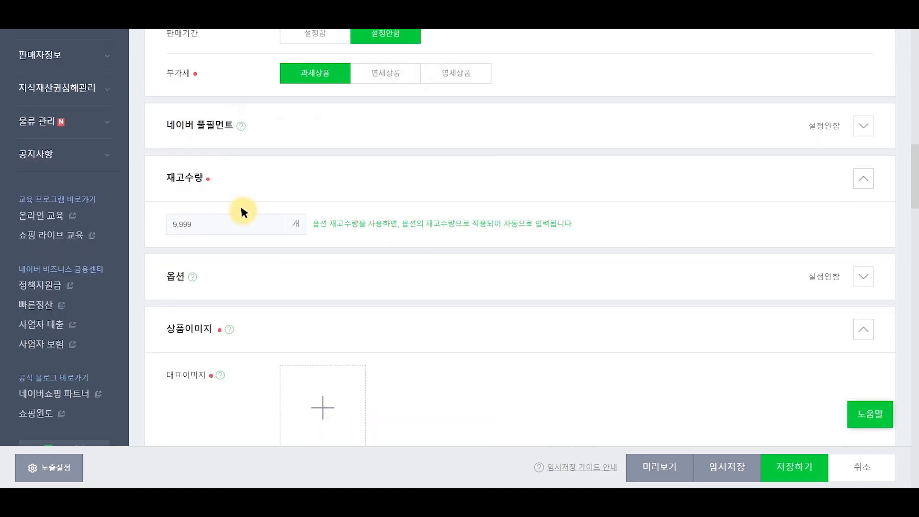
Step: Expand the option section and enable 선택형 options with direct input in the 조합형 type, ready for an option name
left_click(373, 275)
scroll(407, 263, "down", 5)
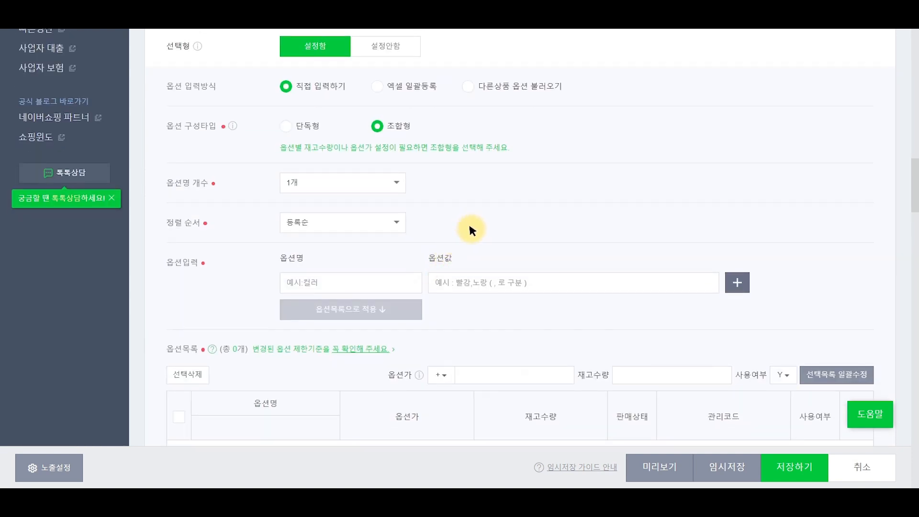
left_click(345, 277)
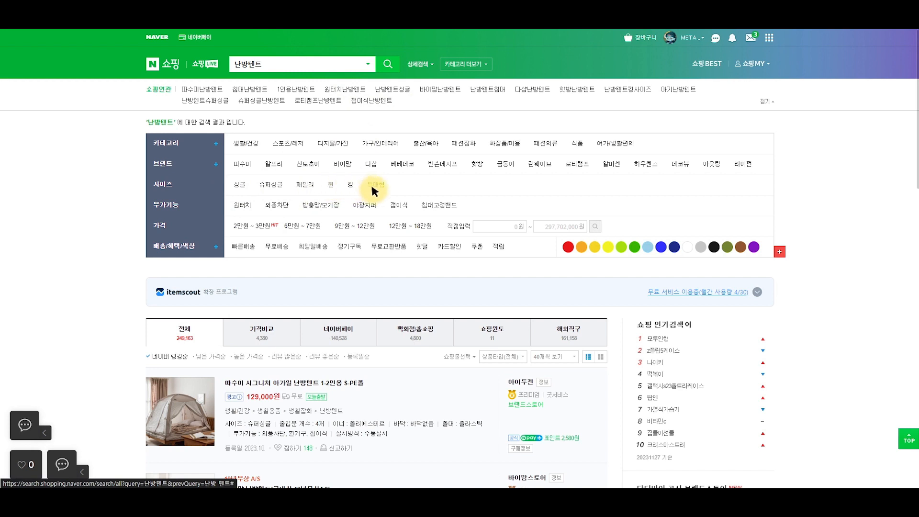
Step: Check the 사이즈 filter values on Naver Shopping, and in the form name the option 사이즈 with values M,L,XL
left_click_drag(395, 184, 231, 186)
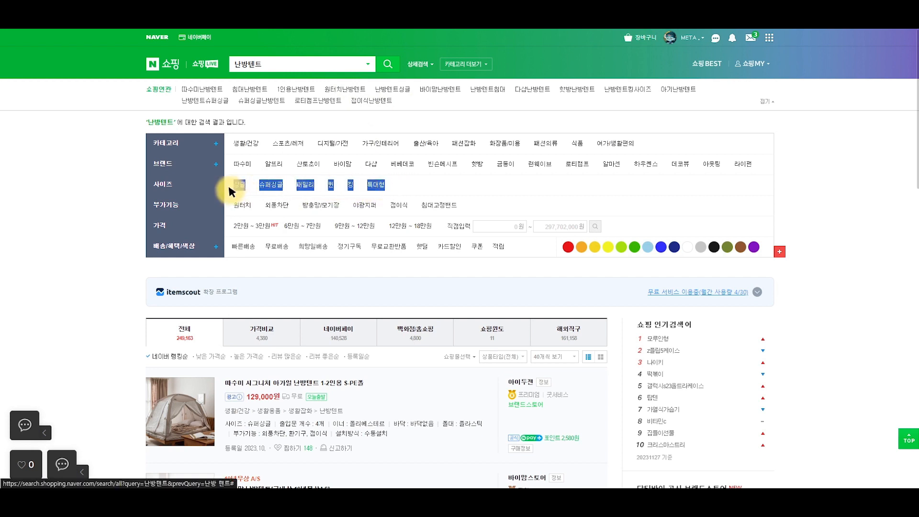
left_click(453, 183)
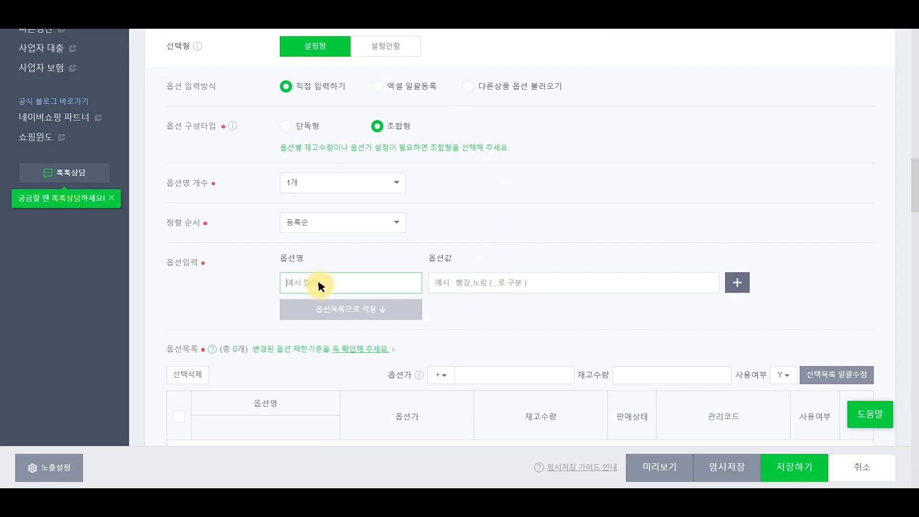
type("사이즈")
key("Tab")
type("M,L,")
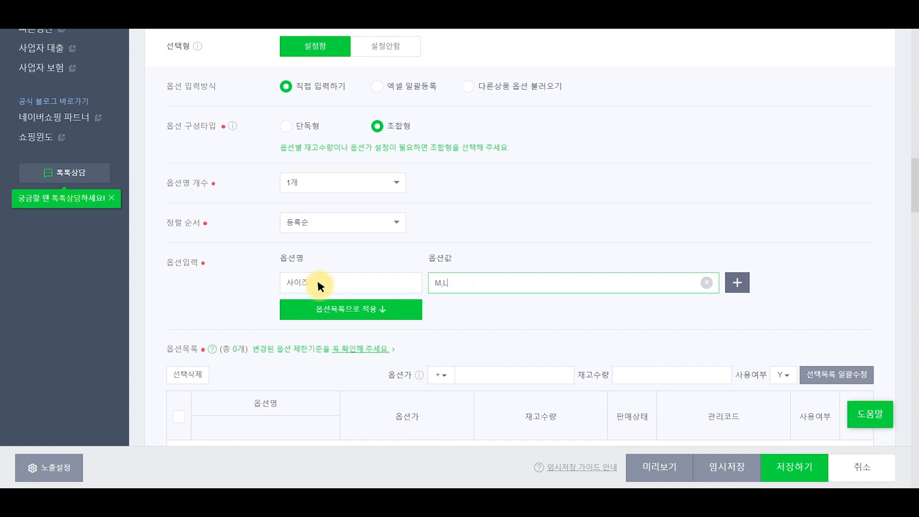
type("XL")
Step: Replace the 사이즈 option values with 싱글, 슈퍼싱글, 패밀리 and 특대, and apply them to the option list
key("ctrl+a")
key("BackSpace")
type("싱그글,")
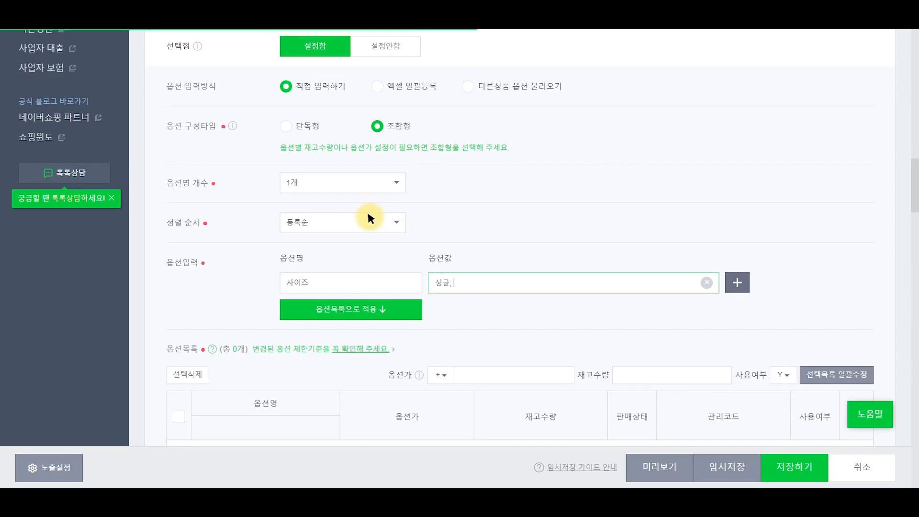
type("시")
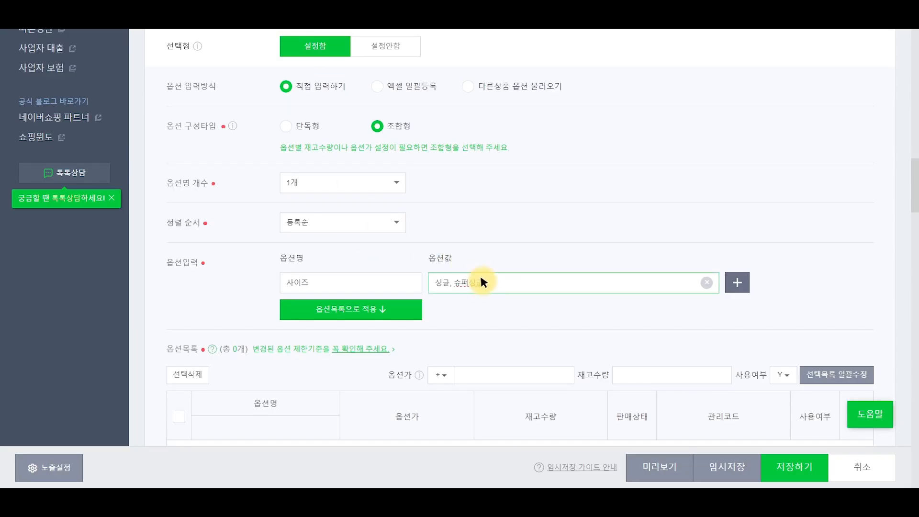
type("퍼싱글, 패밀리, 크퀸,")
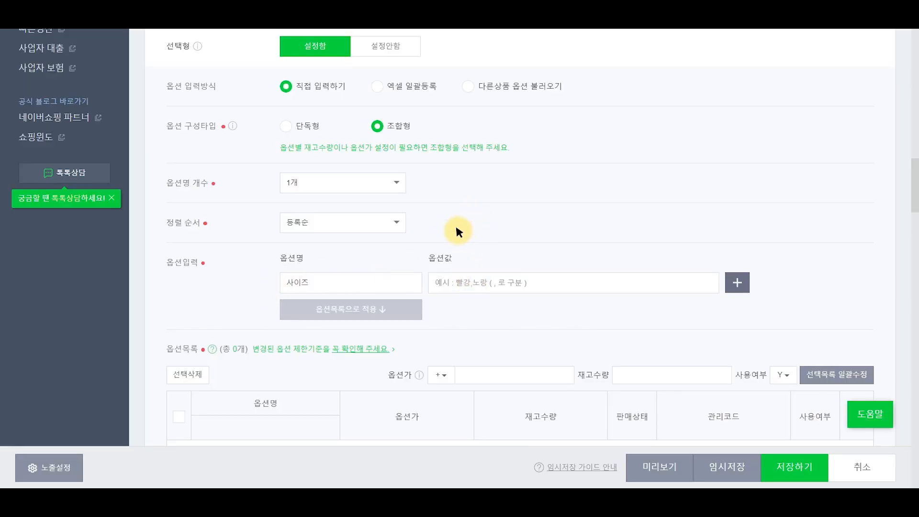
Step: Review the requirements in the product image, video and detailed description (상세설명) sections
scroll(455, 230, "down", 15)
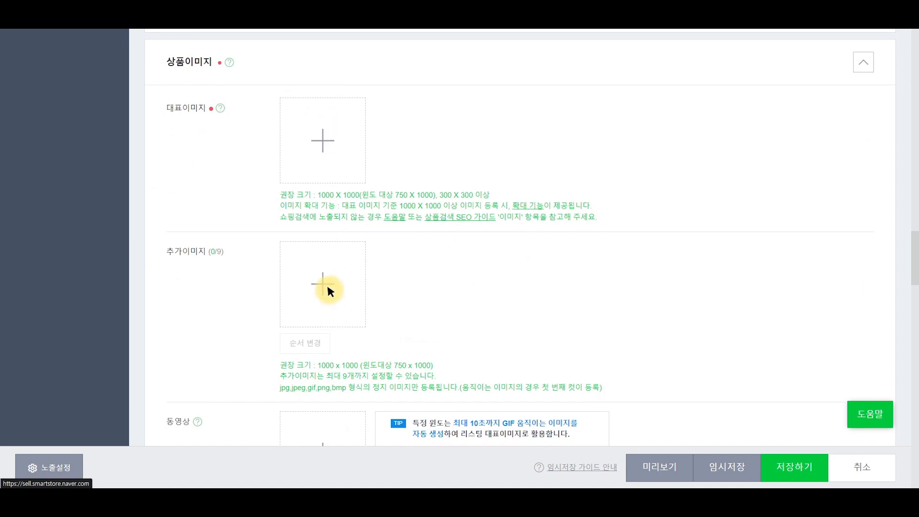
scroll(317, 182, "down", 5)
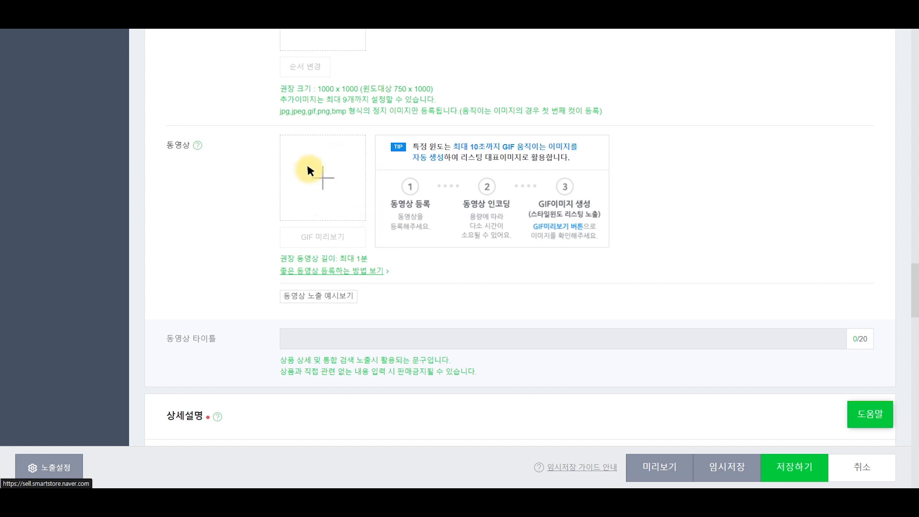
scroll(253, 238, "down", 2)
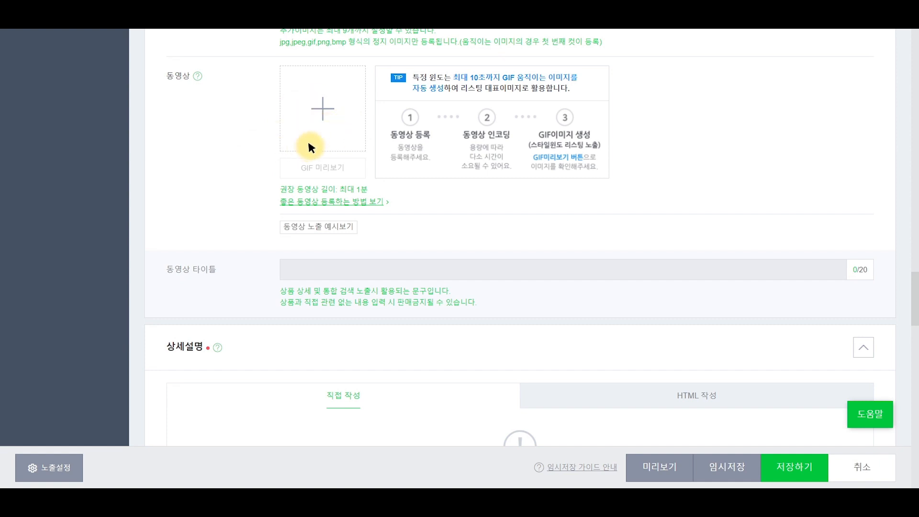
scroll(247, 166, "down", 4)
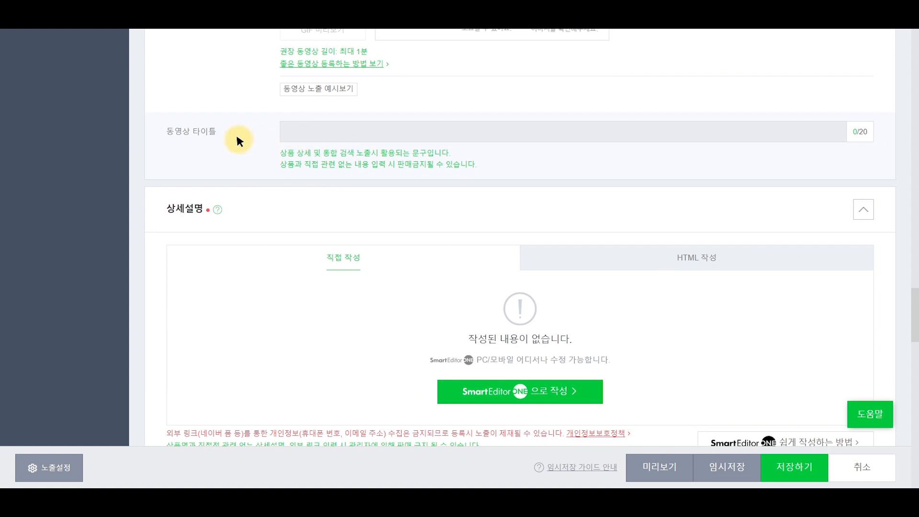
scroll(287, 139, "down", 4)
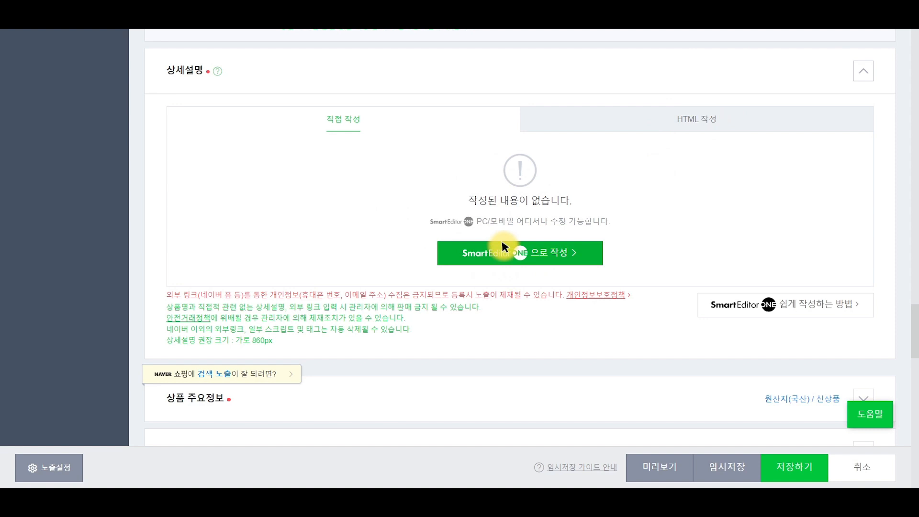
scroll(530, 302, "down", 4)
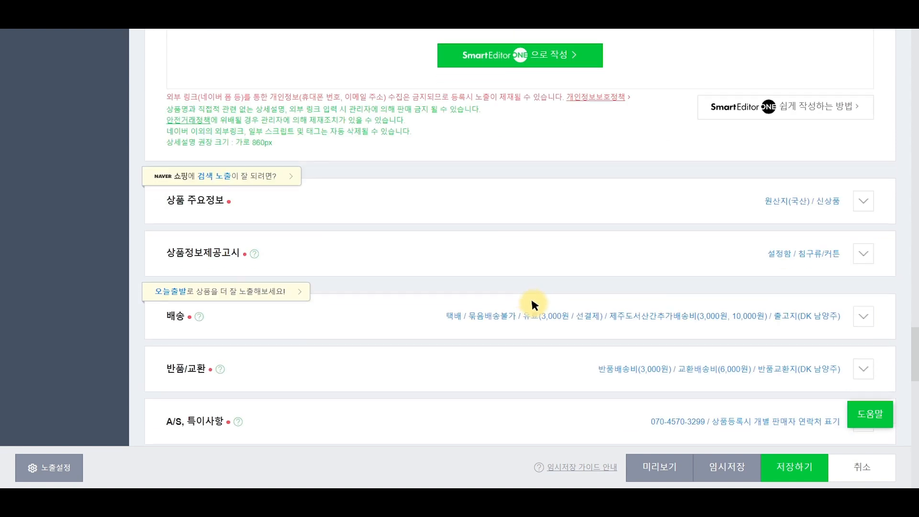
Step: Expand the 상품 주요정보 section and look over the 사이즈 and 출입문 개수 choices in the product attributes
left_click(845, 190)
left_click(458, 233)
scroll(639, 274, "down", 1)
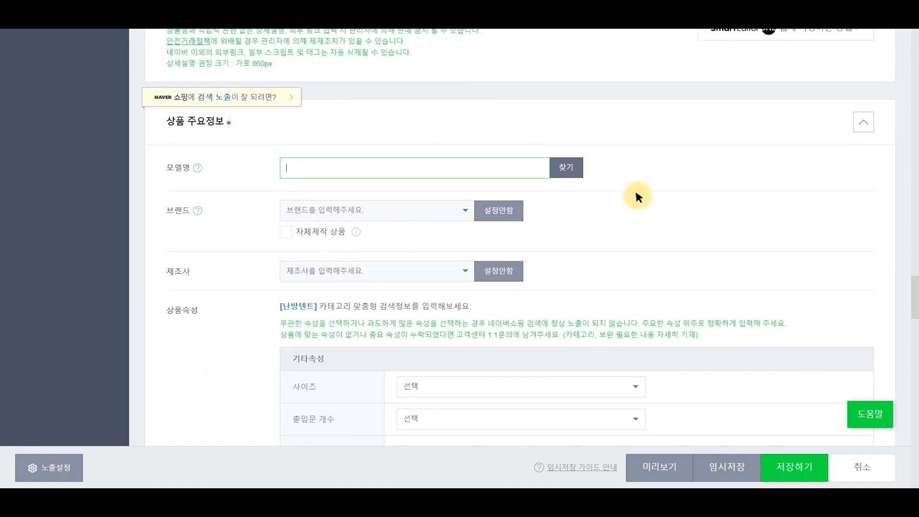
scroll(636, 195, "down", 3)
left_click(423, 180)
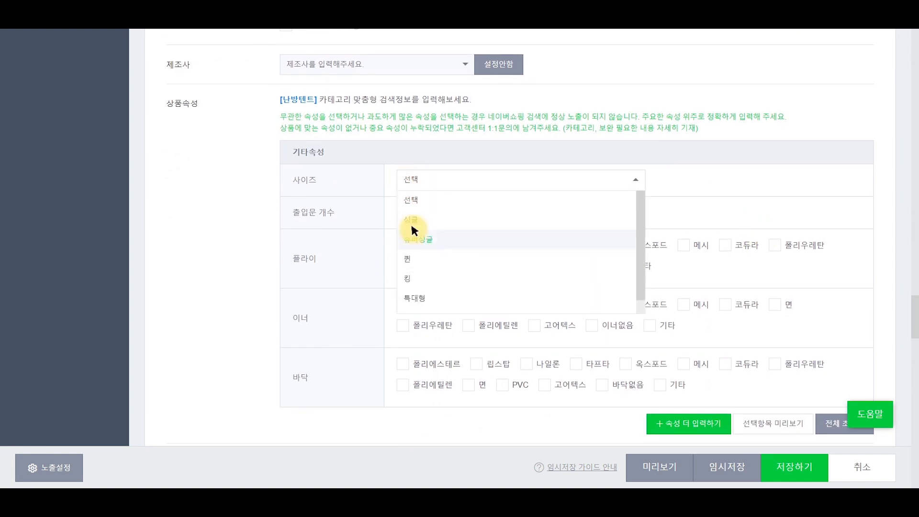
left_click(204, 218)
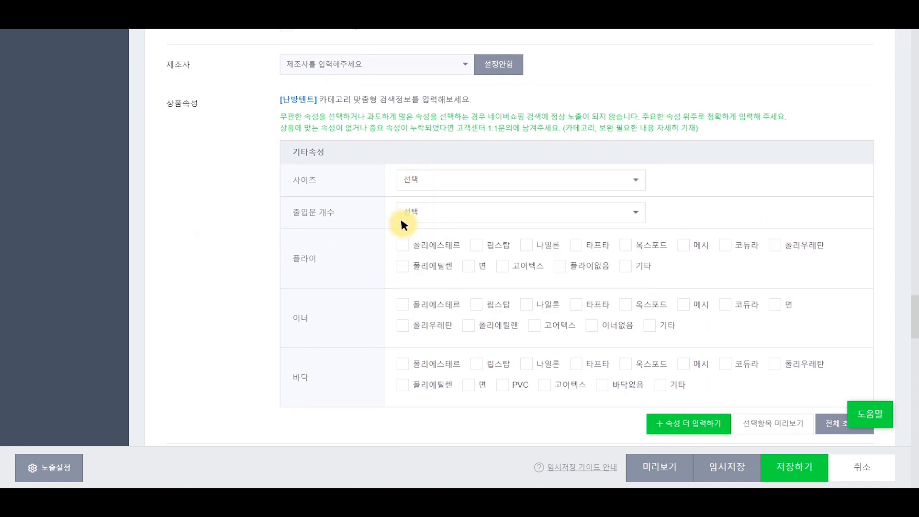
left_click(434, 211)
Step: Try the 사이즈 attribute values 싱글, 슈퍼싱글, 퀸, 킹 and 특대형 one after another, and return it to 싱글
left_click(433, 179)
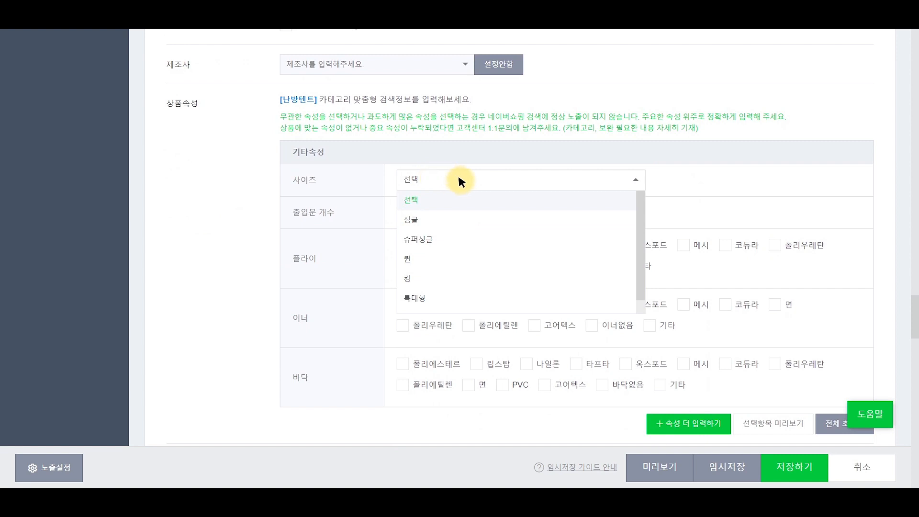
left_click(424, 218)
left_click(428, 182)
left_click(435, 238)
left_click(430, 182)
left_click(421, 258)
left_click(431, 183)
left_click(413, 274)
left_click(427, 177)
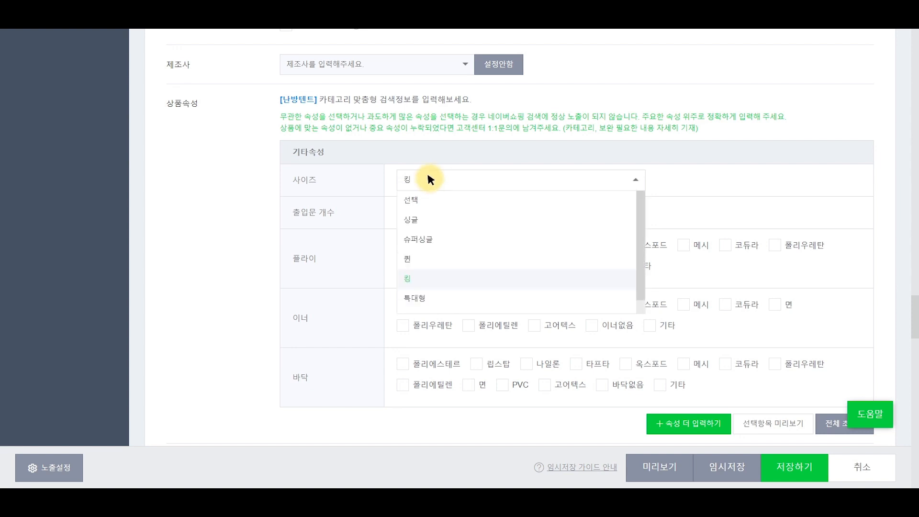
left_click(420, 293)
left_click(433, 178)
left_click(416, 205)
left_click(450, 187)
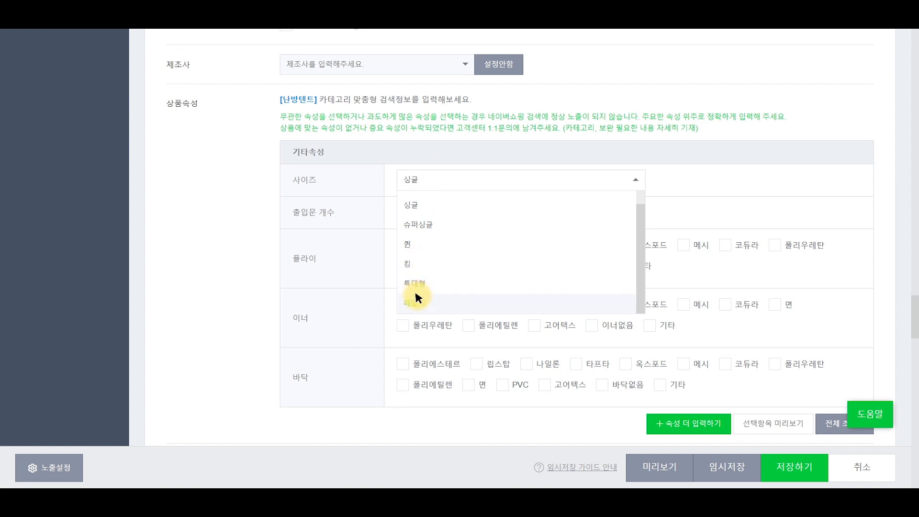
left_click(258, 197)
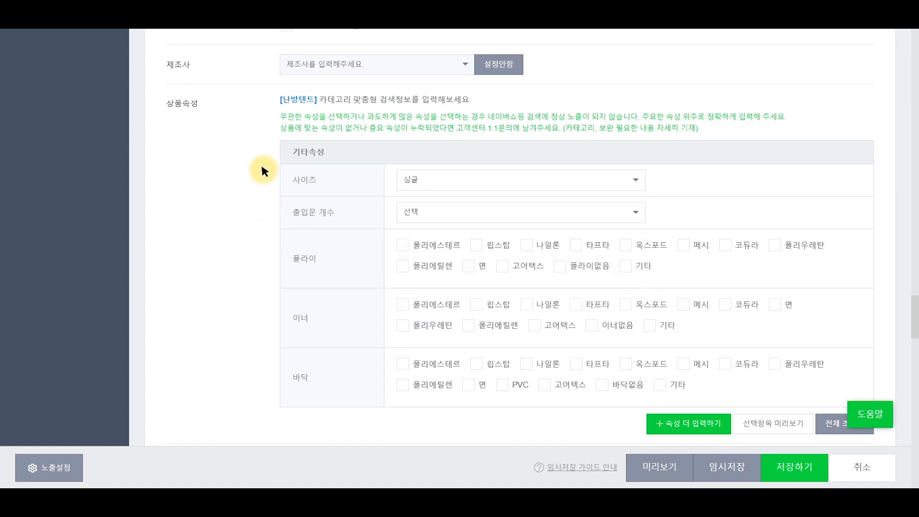
Step: Delete the 슈퍼싱글, 패밀리 and 특대 rows from the option list, keeping only 싱글
scroll(258, 192, "up", 20)
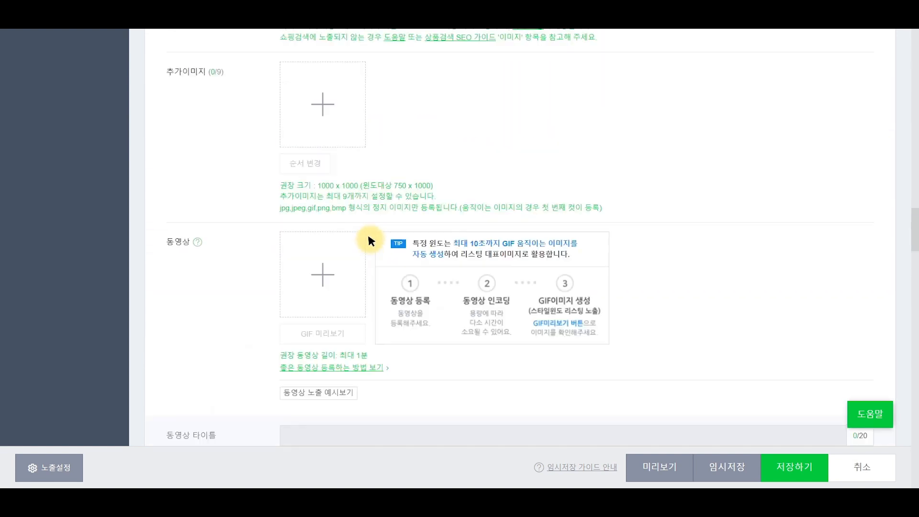
scroll(396, 229, "up", 10)
scroll(395, 259, "down", 4)
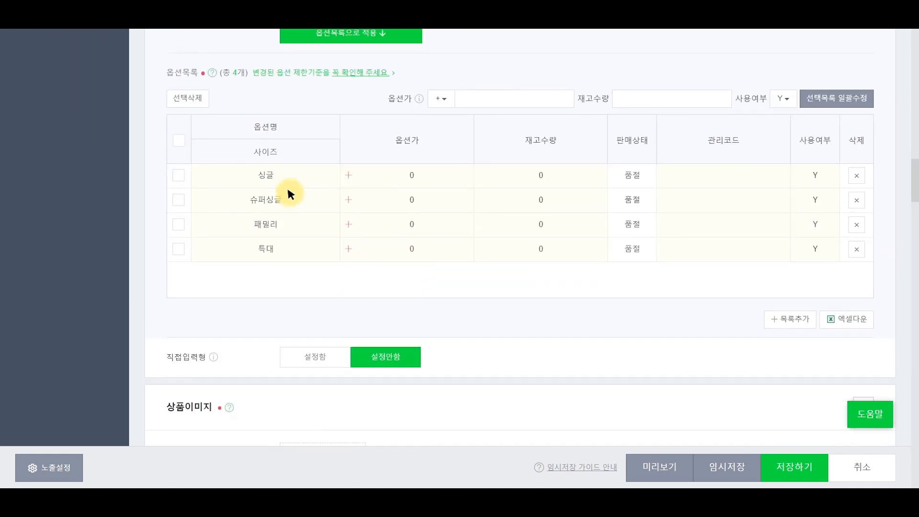
left_click(180, 201)
left_click(178, 224)
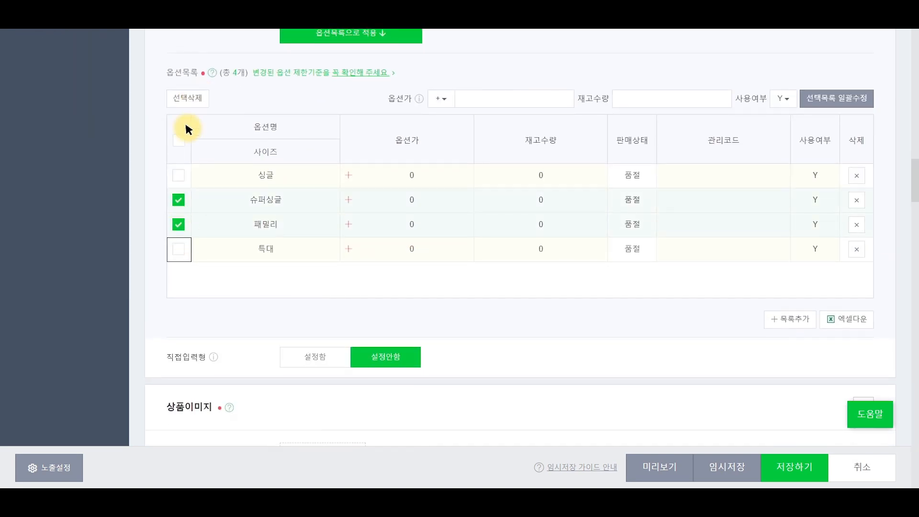
left_click(187, 99)
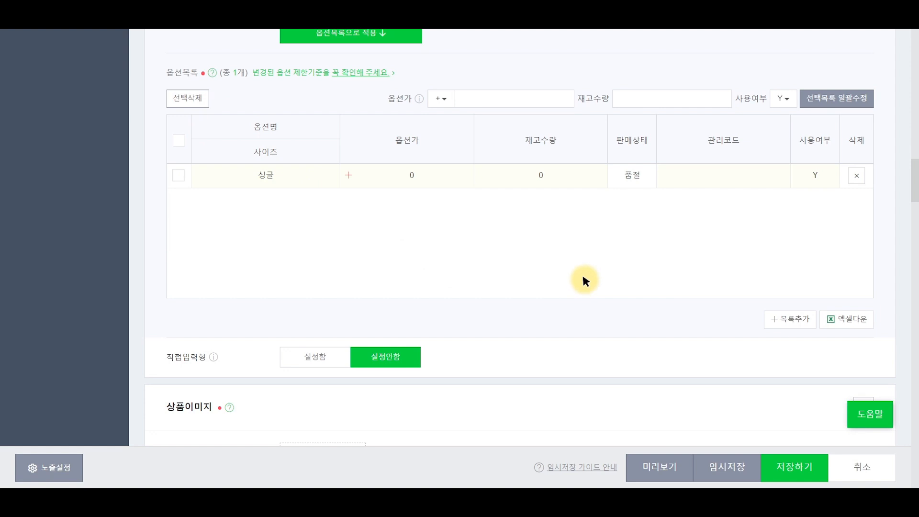
Step: Set the 사이즈 product attribute to 슈퍼싱글
scroll(591, 273, "down", 20)
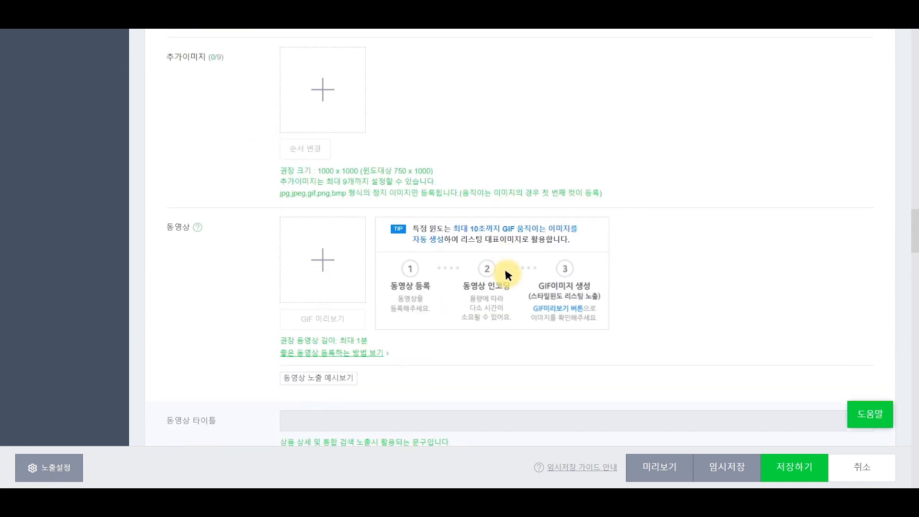
scroll(508, 268, "down", 2)
left_click(450, 248)
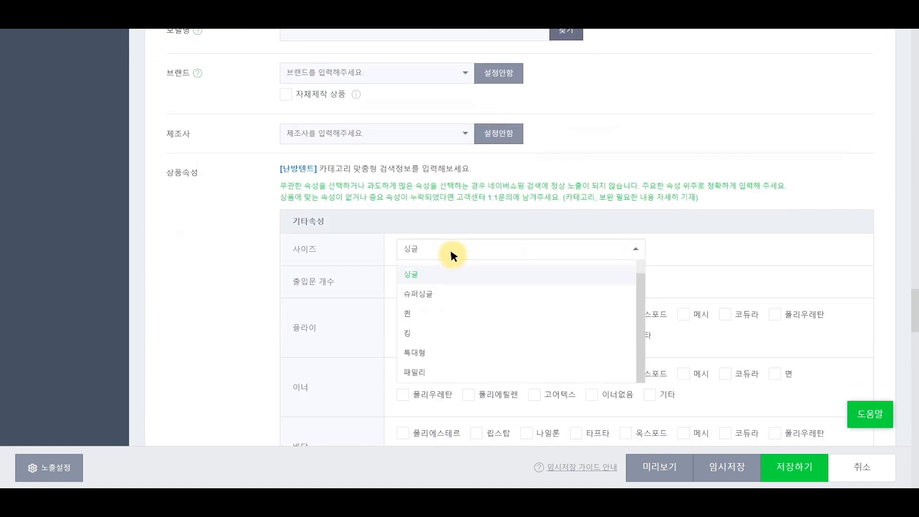
left_click(416, 271)
left_click(415, 246)
left_click(431, 293)
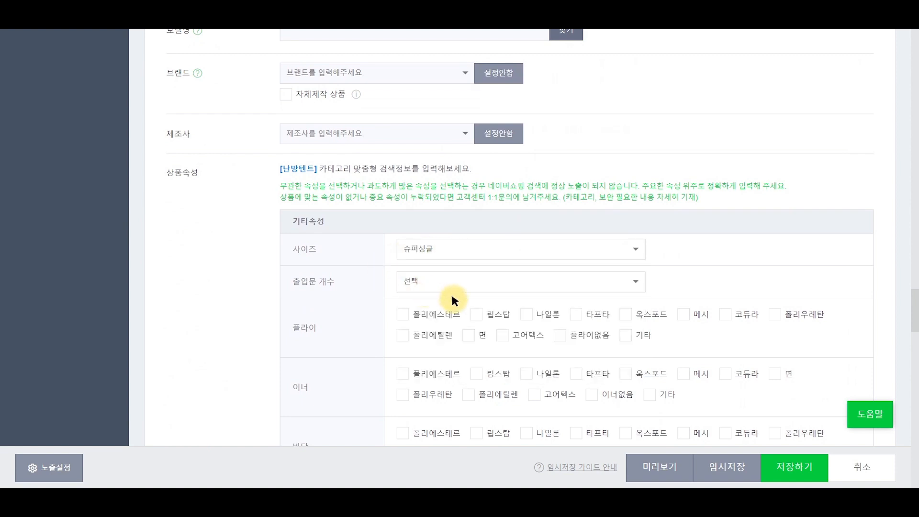
Step: Examine the additional product attributes, including 폴대, 부가기능, 무게 and 설치방식, and close the form without saving
scroll(294, 178, "down", 3)
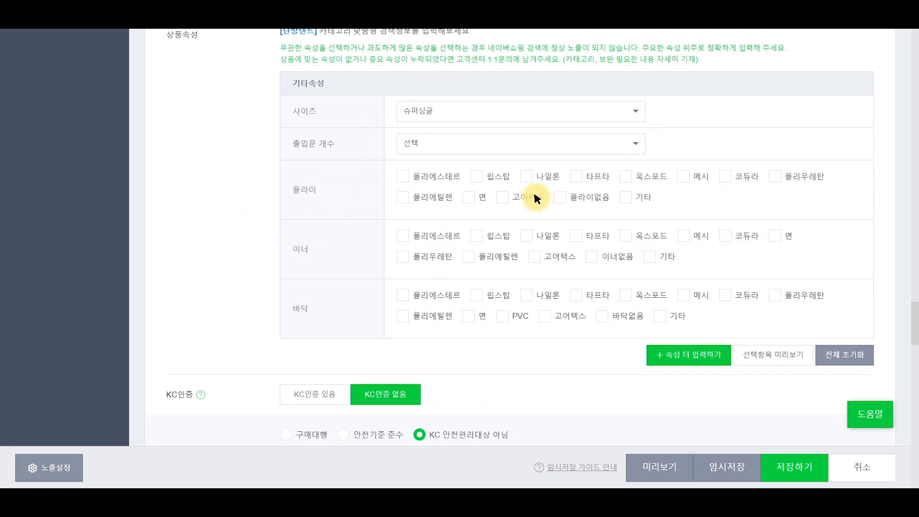
scroll(260, 337, "up", 6)
scroll(312, 297, "down", 6)
left_click(679, 358)
scroll(287, 273, "down", 5)
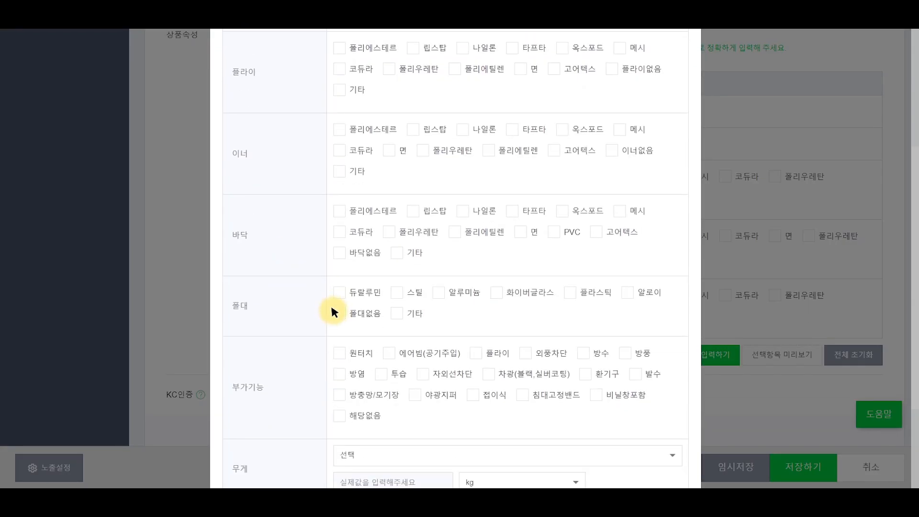
scroll(334, 312, "down", 3)
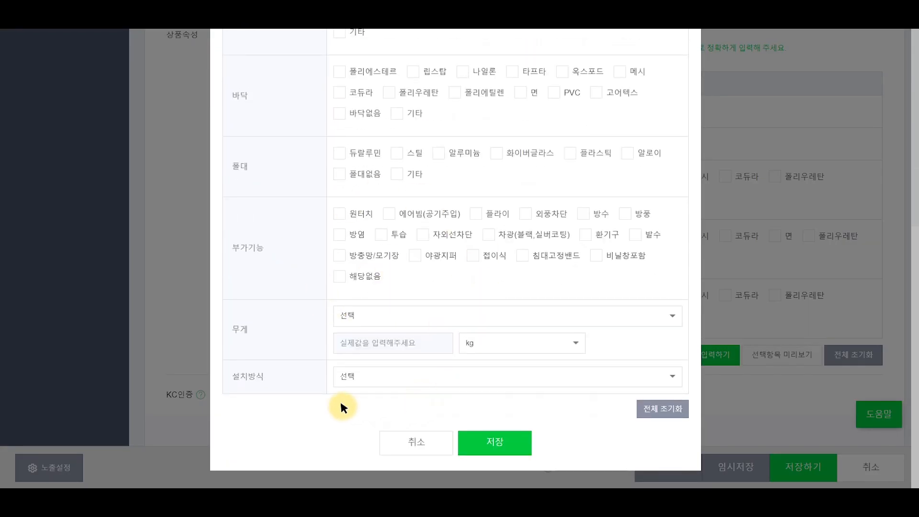
left_click(375, 376)
left_click(258, 424)
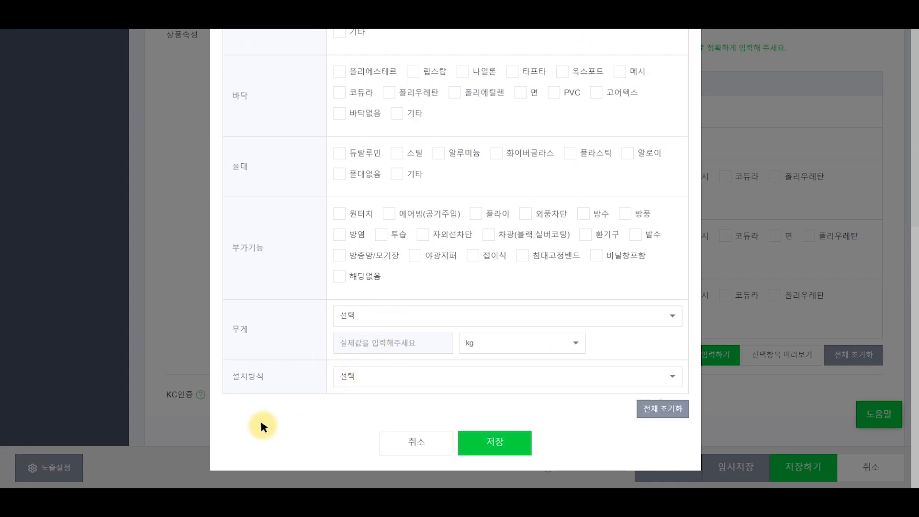
left_click(445, 436)
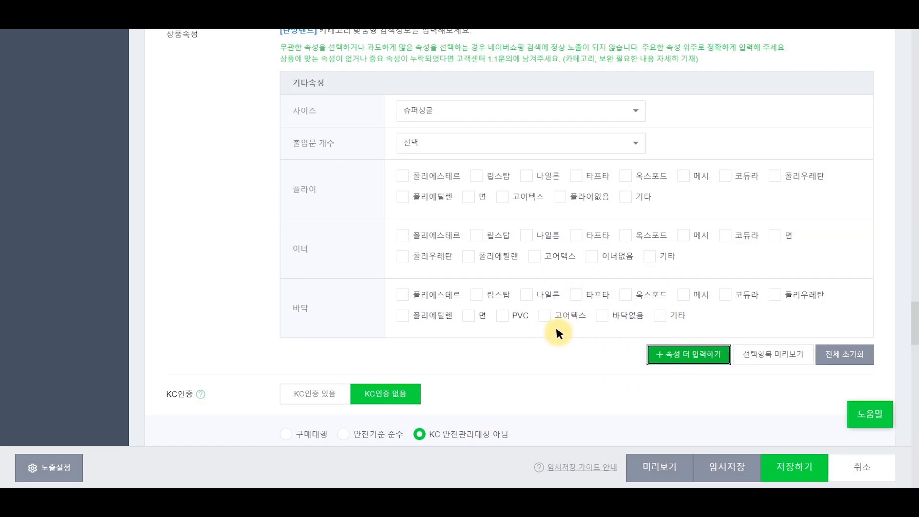
Step: Set the KC인증 없음 reason to 구매대행, and the origin to 수입산, 아시아, 중국 with 협력사 as importer
scroll(498, 253, "down", 3)
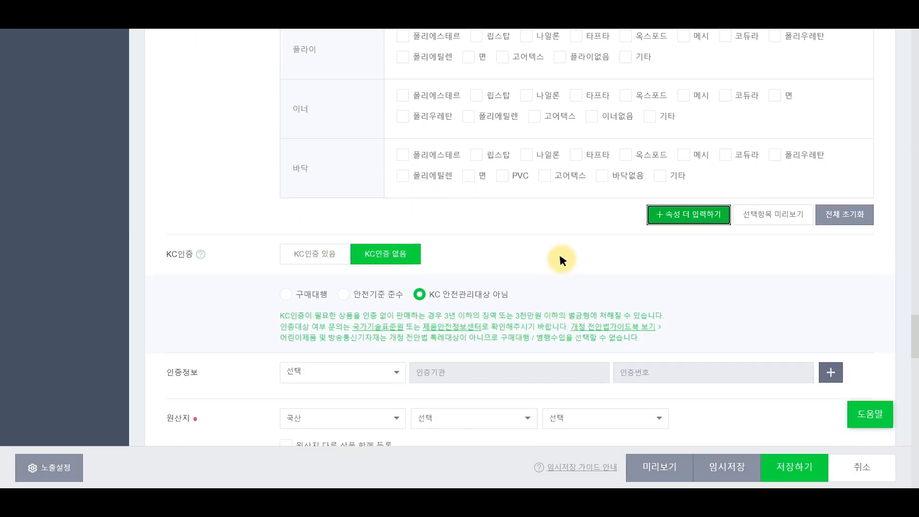
scroll(559, 252, "down", 1)
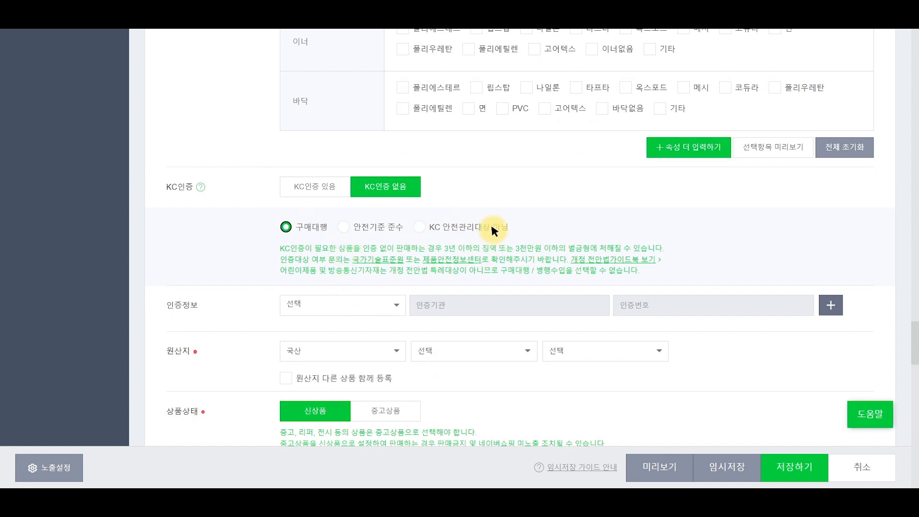
scroll(383, 216, "down", 1)
left_click(387, 288)
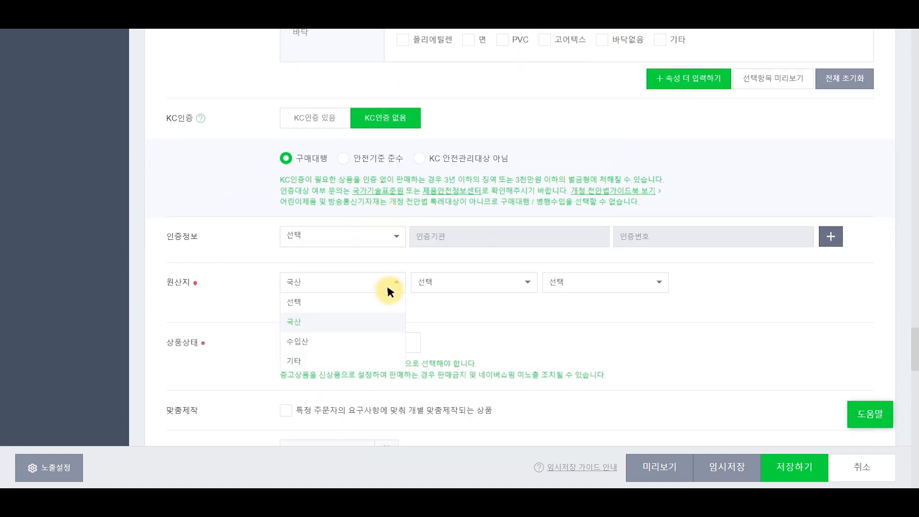
left_click(323, 341)
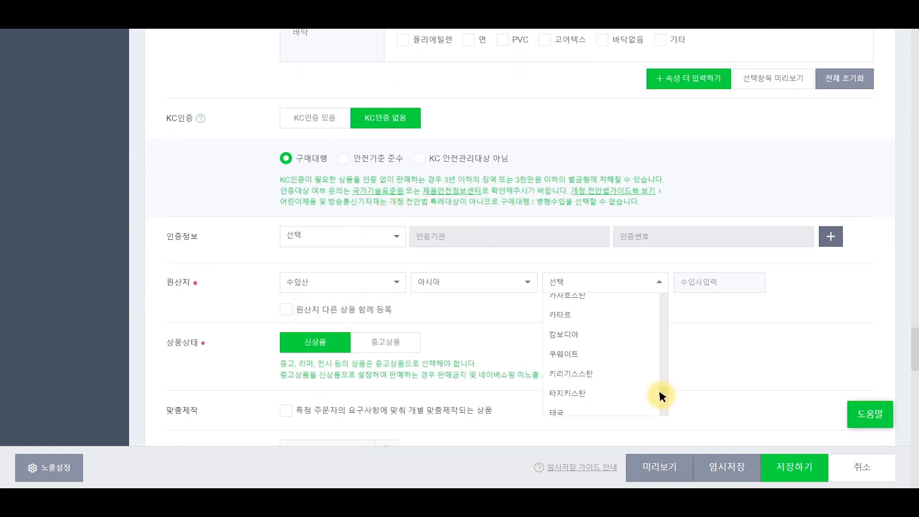
scroll(659, 389, "up", 3)
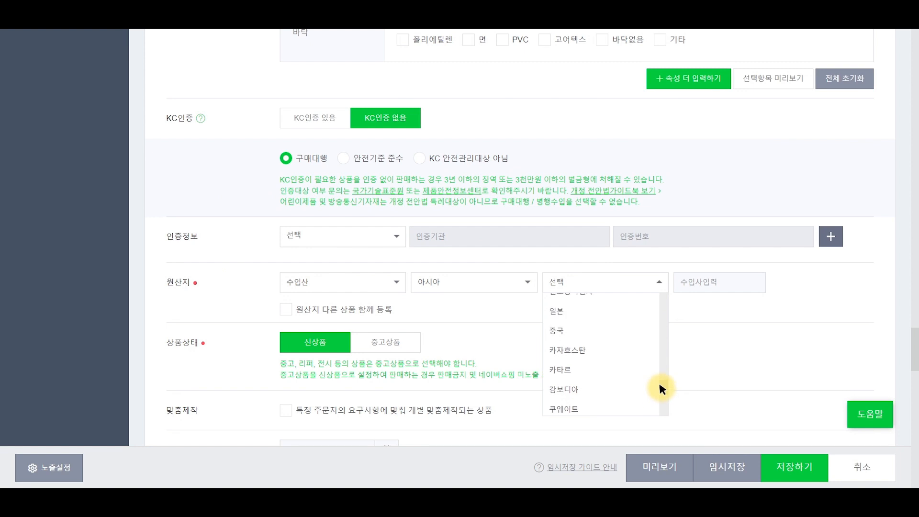
left_click(580, 373)
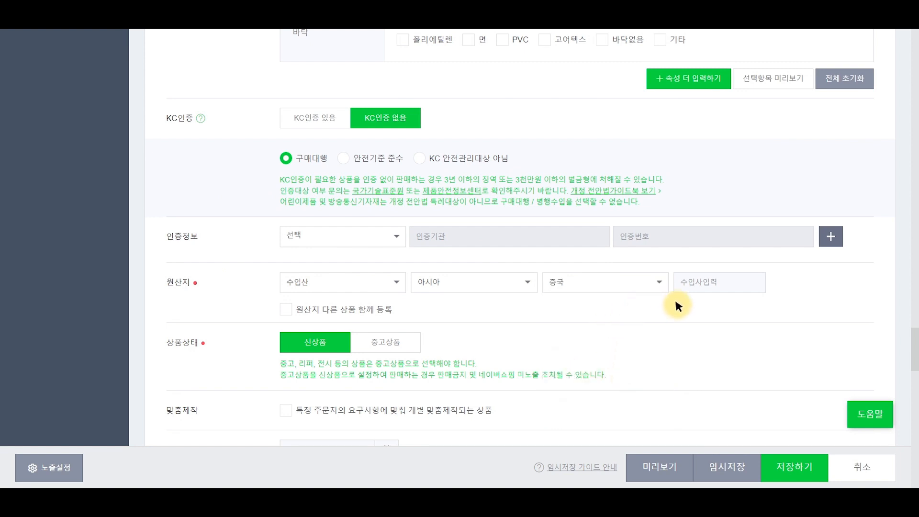
left_click(710, 286)
type("혜")
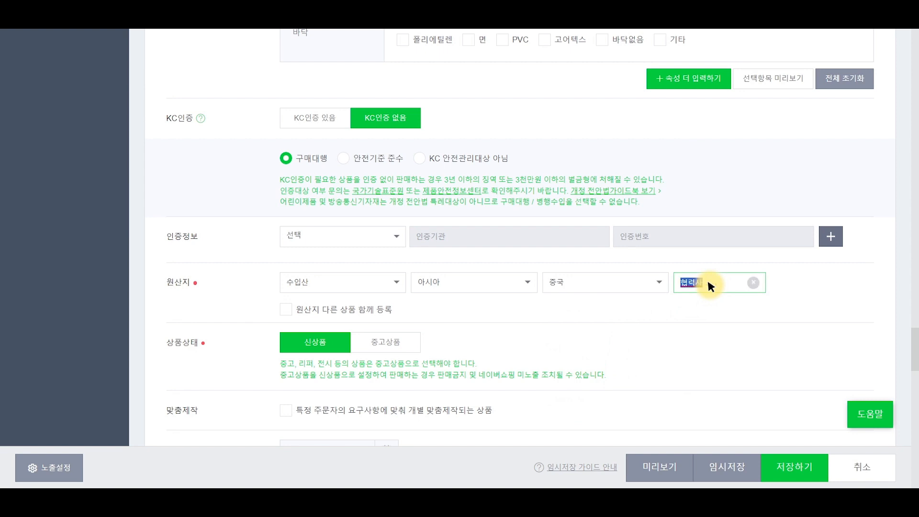
Step: Set the importer in the origin details to 구매대행
left_click(570, 304)
scroll(525, 293, "down", 3)
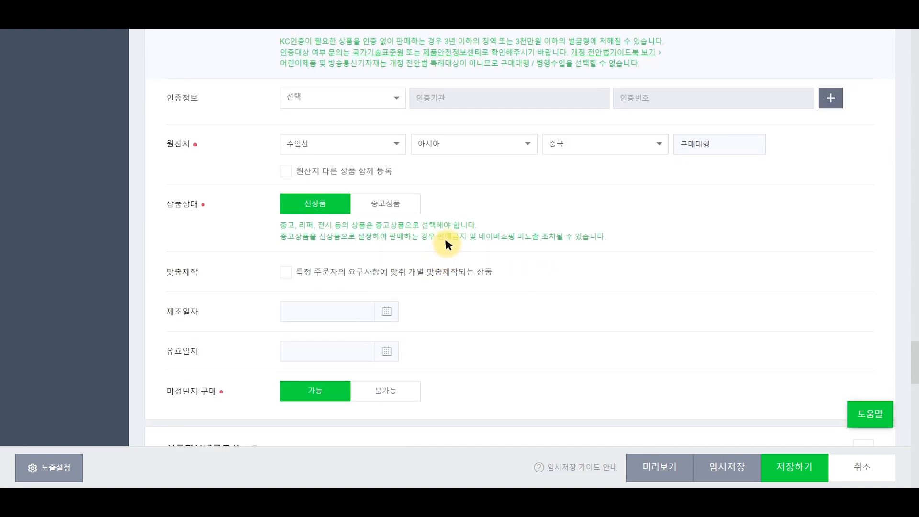
Step: Set the product group of the 상품정보제공고시 to 기타 재화 and fill all its fields with the 상품상세 참조 text
scroll(330, 320, "down", 7)
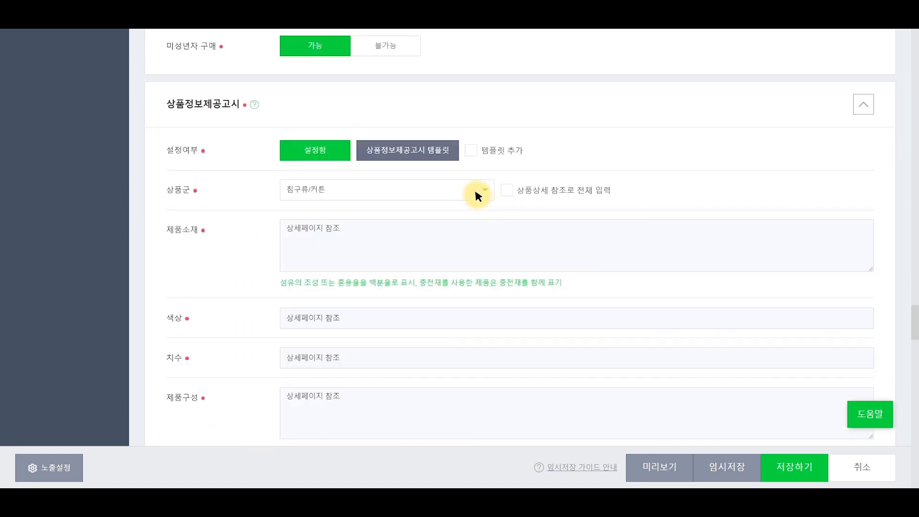
left_click(476, 194)
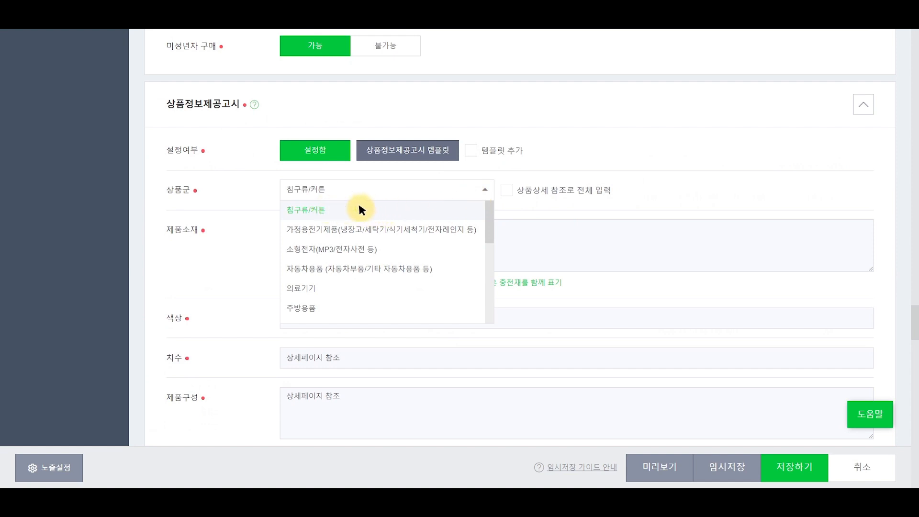
scroll(373, 287, "down", 5)
left_click(362, 316)
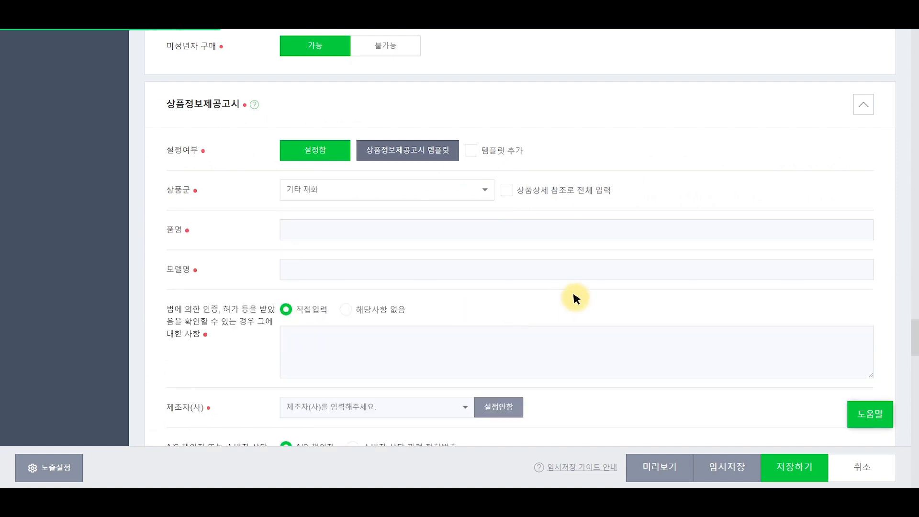
left_click(506, 189)
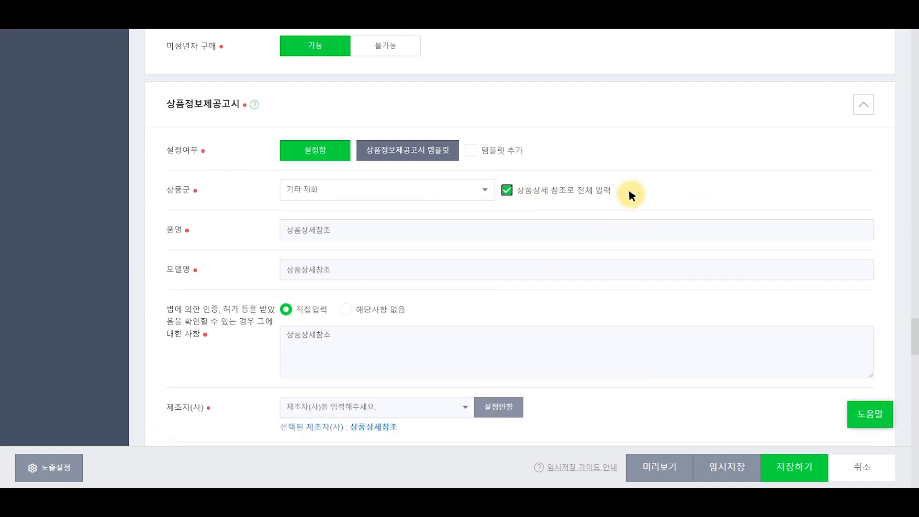
left_click(546, 191)
Step: Replace the 품명 entry in the product information notice with 상품명
double_click(330, 237)
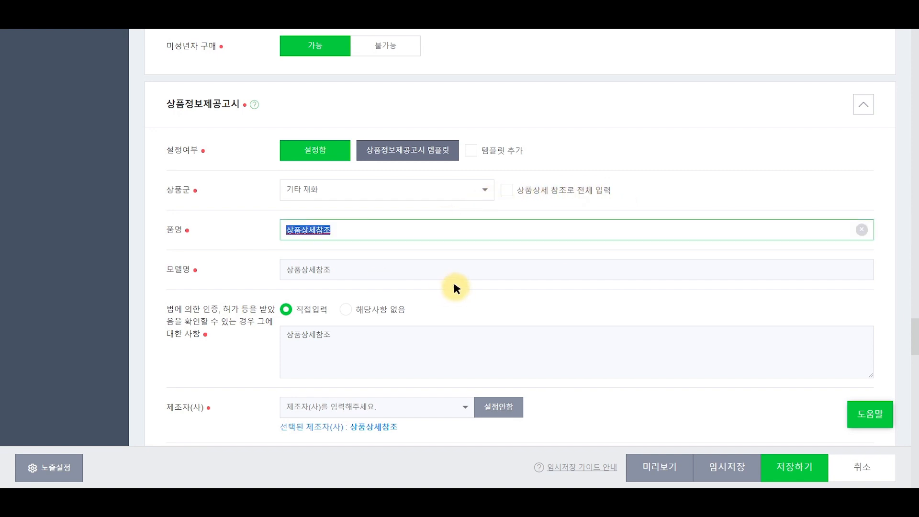
type("상품명")
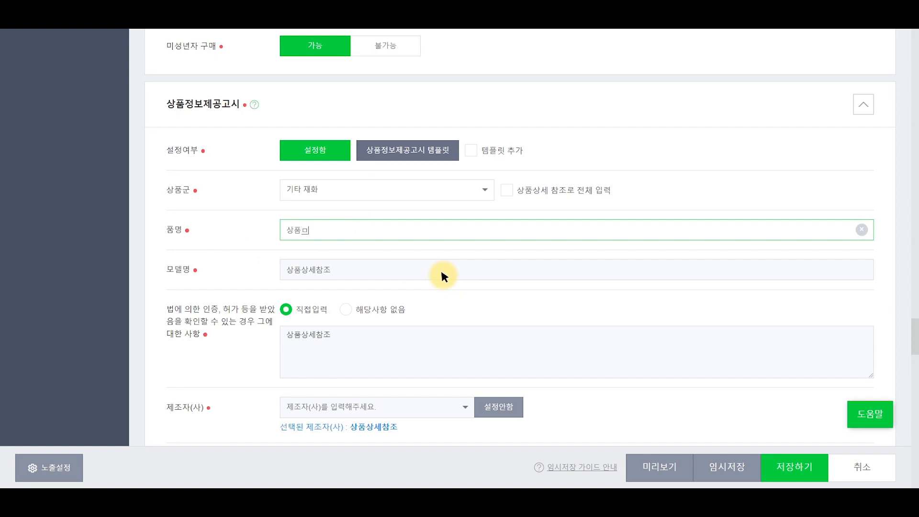
left_click(296, 230)
Step: Enter the A/S contact phone number under A/S 책임자 in the product information notice
scroll(362, 231, "down", 3)
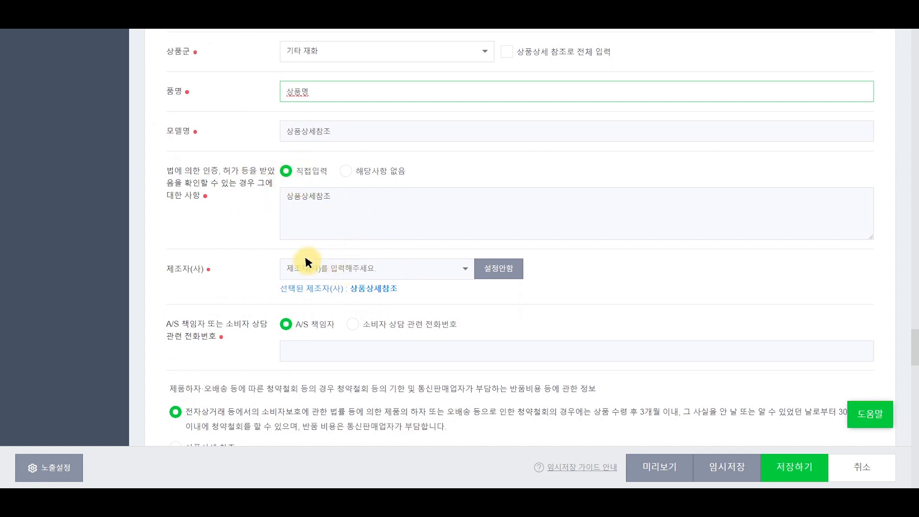
scroll(244, 248, "down", 3)
left_click(326, 213)
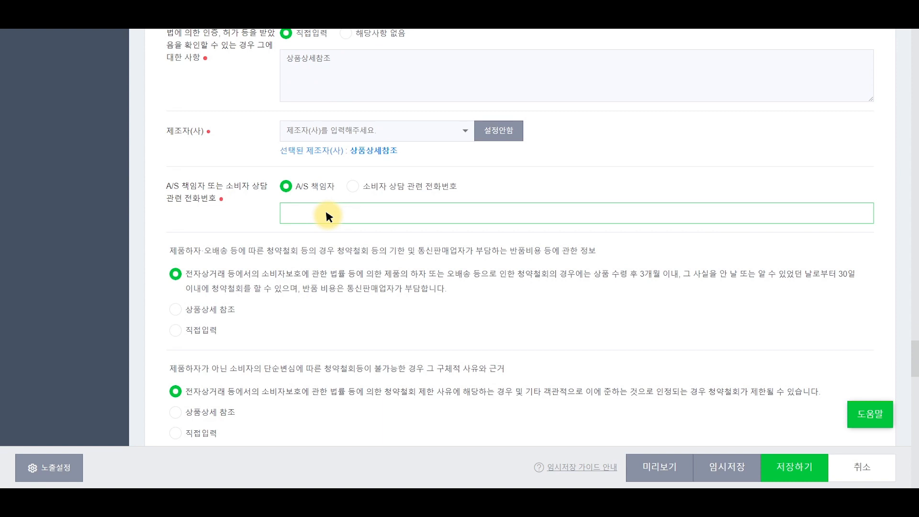
type("070-1111-2")
Step: Replace the A/S안내 text in the A/S, 특이사항 section with 해외구매대행으로 국내 A/S가 불가능합니다
scroll(217, 210, "down", 8)
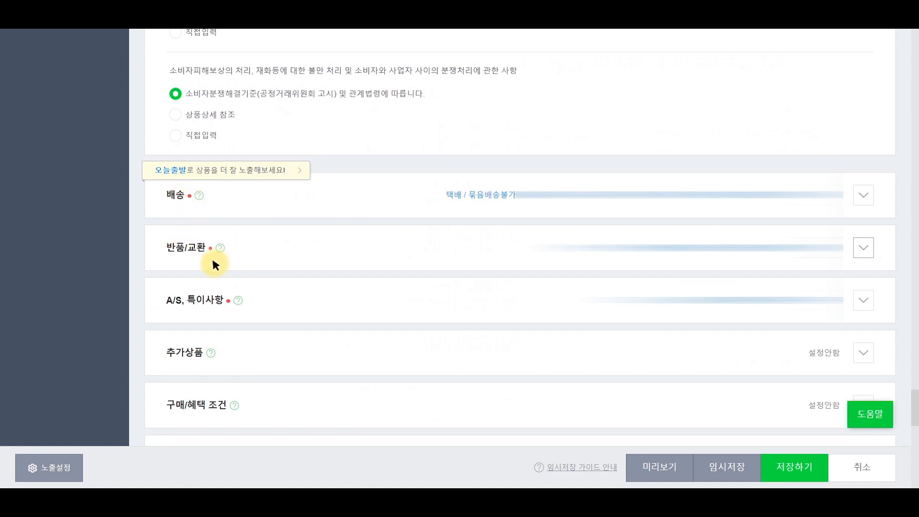
left_click(218, 301)
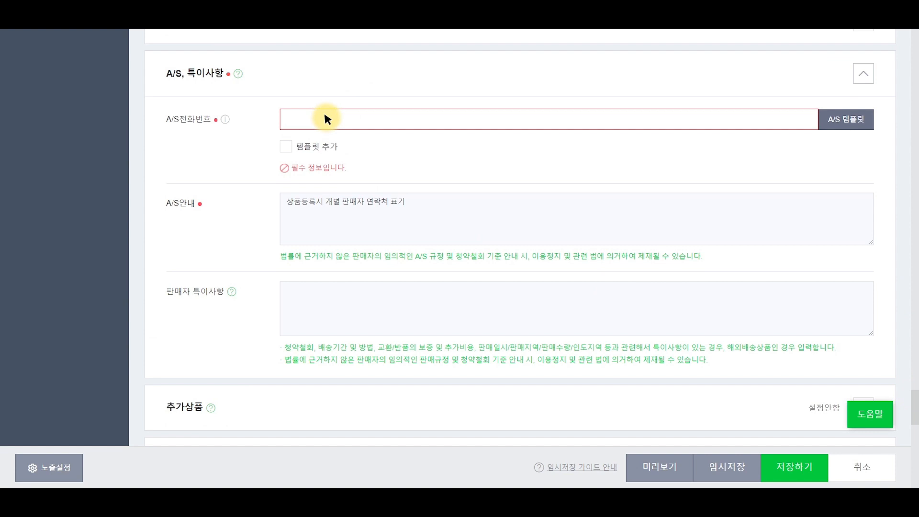
triple_click(423, 200)
key("BackSpace")
type("해외구매대행의")
key("BackSpace")
type("로 국내 AS")
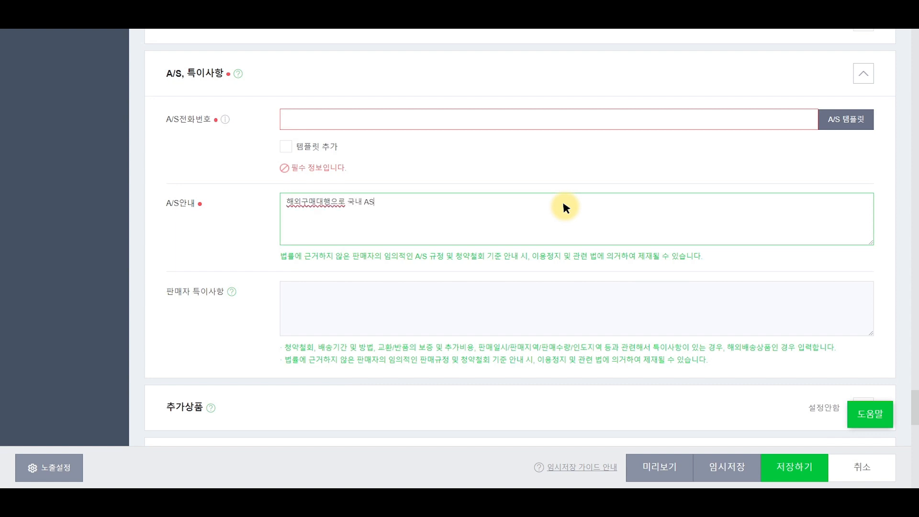
type("가 불가능합니다.")
left_click_drag(347, 200, 366, 200)
key("BackSpace")
type("국내 A/")
Step: Limit the maximum purchase quantity per order (1회 구매시 최대) to 1 in the 구매/혜택 조건 section
scroll(228, 222, "down", 6)
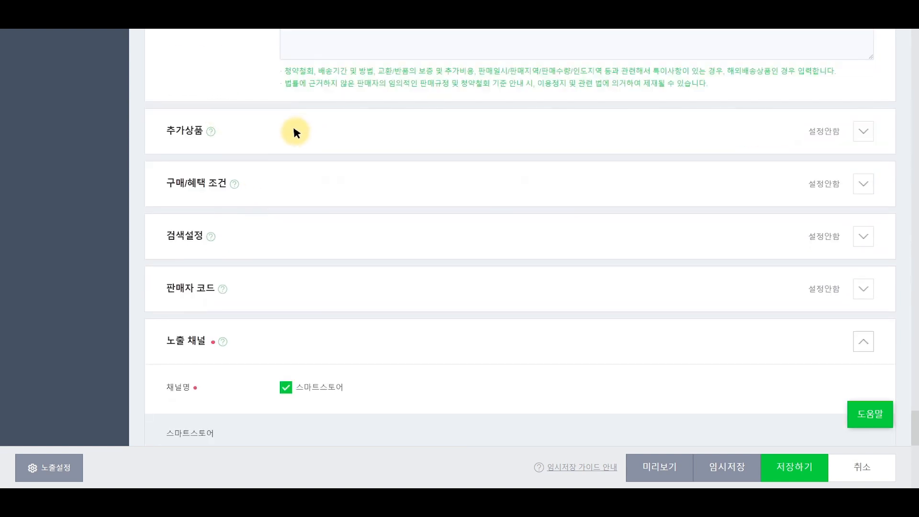
left_click(861, 185)
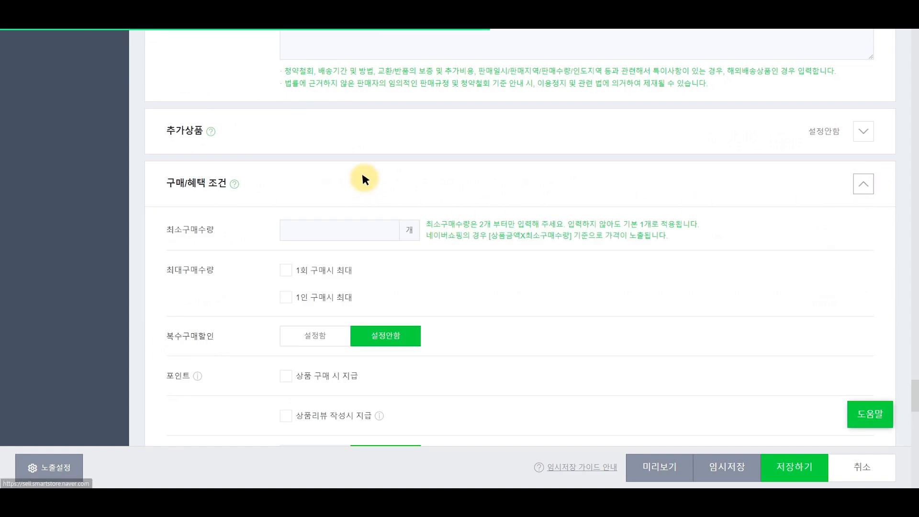
scroll(383, 179, "down", 2)
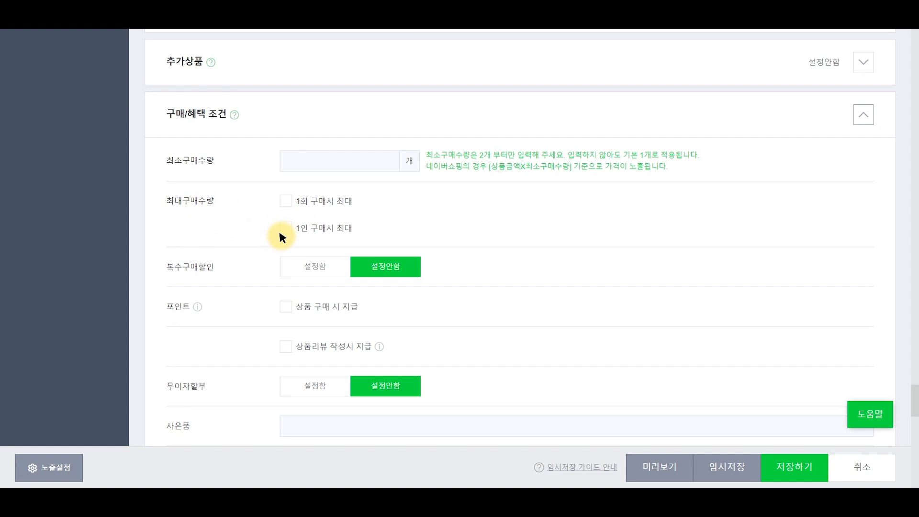
left_click(281, 199)
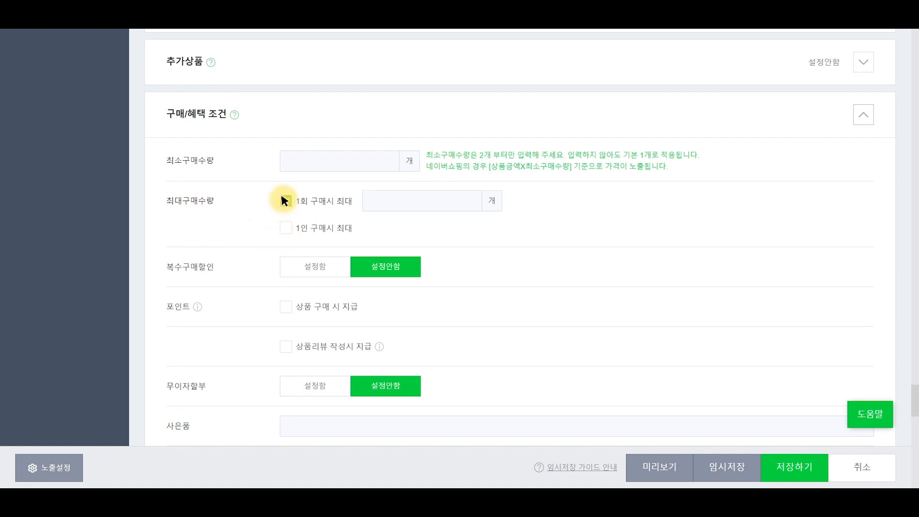
left_click(468, 204)
type("1")
left_click(582, 210)
left_click(286, 228)
left_click(287, 229)
left_click_drag(298, 196, 362, 197)
left_click(593, 184)
Step: Enable points for product reviews, granting 50원 for text reviews and 150원 for photo/video reviews
scroll(345, 196, "down", 3)
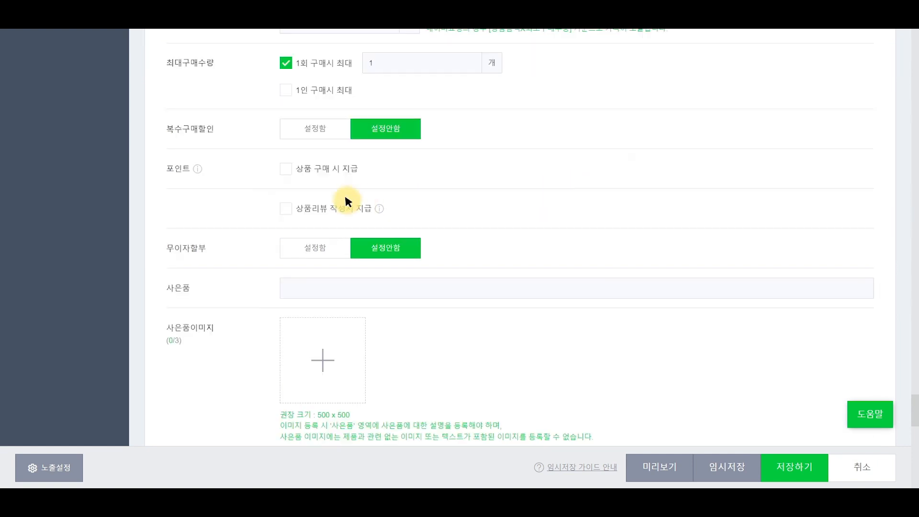
left_click(286, 208)
scroll(591, 200, "down", 3)
left_click(338, 157)
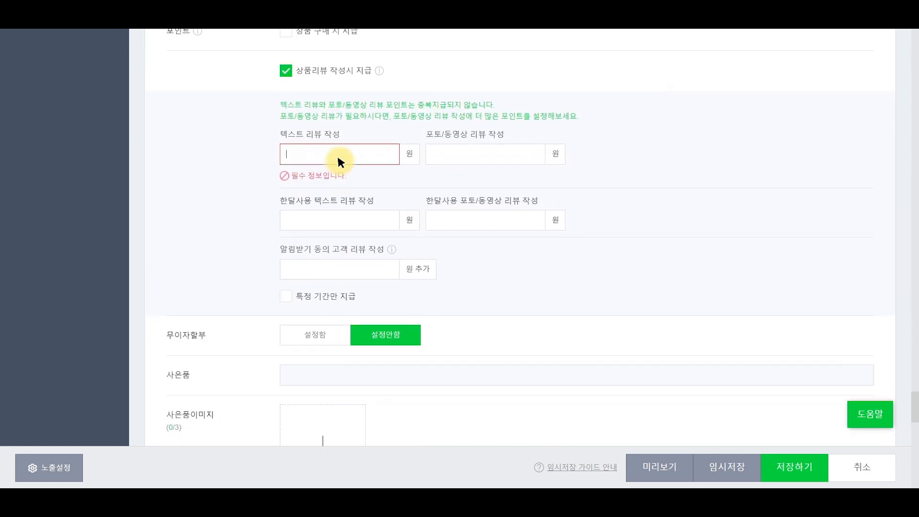
type("50")
left_click(476, 154)
type("150")
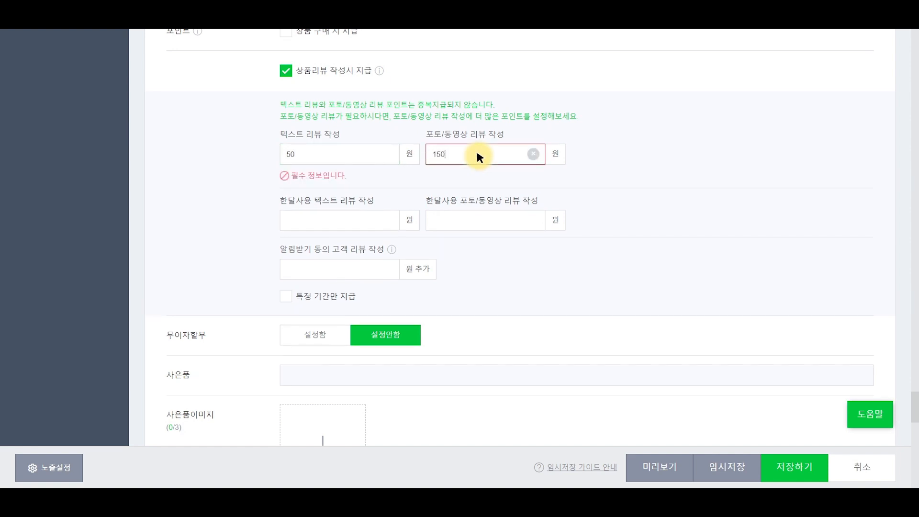
Step: Set the one-month review points to 100원 for text and 200원 for photo/video, and the 알림받기 customer bonus to 300원
left_click(365, 200)
type("100")
left_click(474, 204)
type("200")
left_click(327, 250)
type("300")
left_click(525, 250)
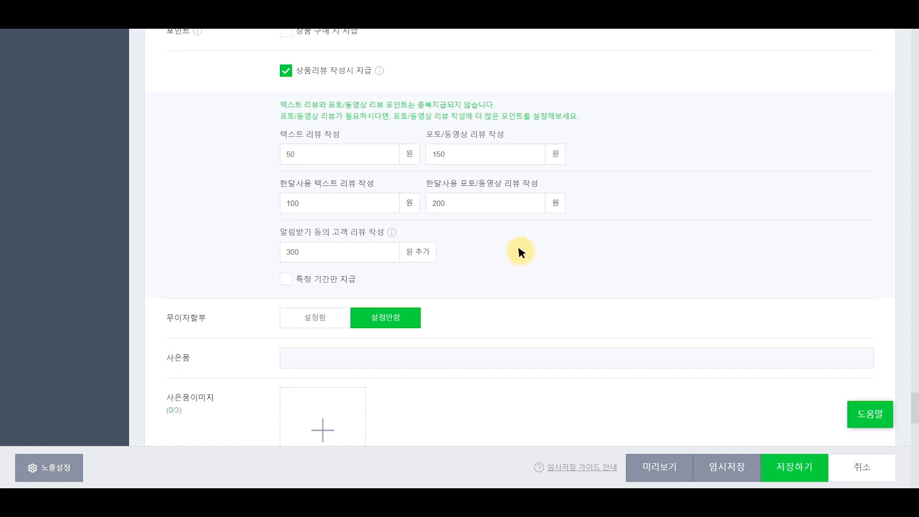
Step: Change the points to 450원 for text reviews, 850원 for photo/video reviews and 500원 extra for 알림받기 customers
double_click(347, 152)
type("450")
left_click(185, 158)
left_click(323, 250)
type("1000")
left_click(203, 228)
left_click(317, 244)
type("500")
left_click(254, 237)
left_click(305, 243)
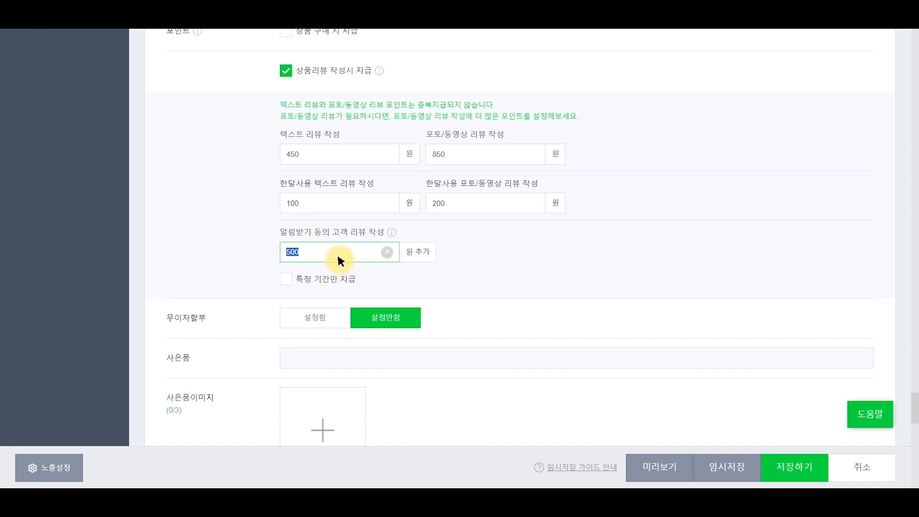
left_click(229, 236)
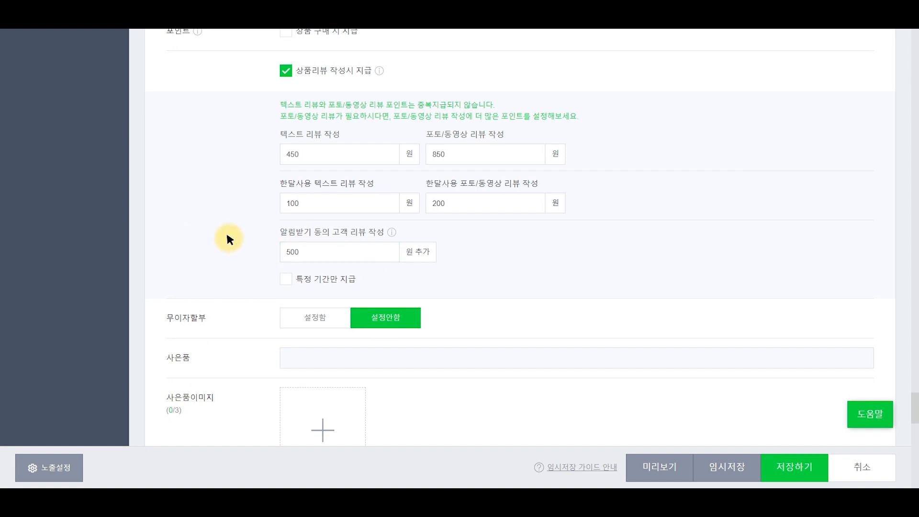
Step: Set both the Page Title and the Meta description in 검색설정 to 상품명
scroll(546, 191, "down", 10)
left_click(861, 152)
scroll(635, 218, "down", 3)
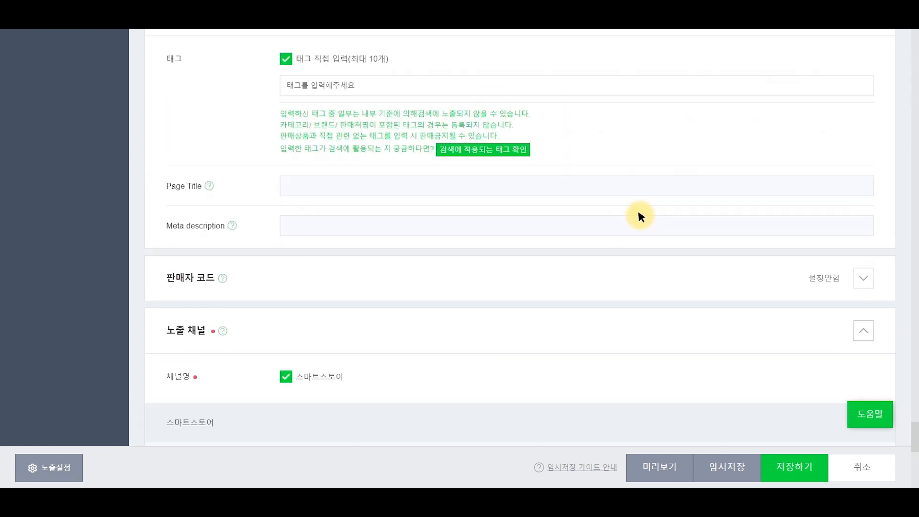
scroll(638, 215, "up", 2)
left_click(431, 254)
type("상품명")
left_click(351, 293)
type("새품명")
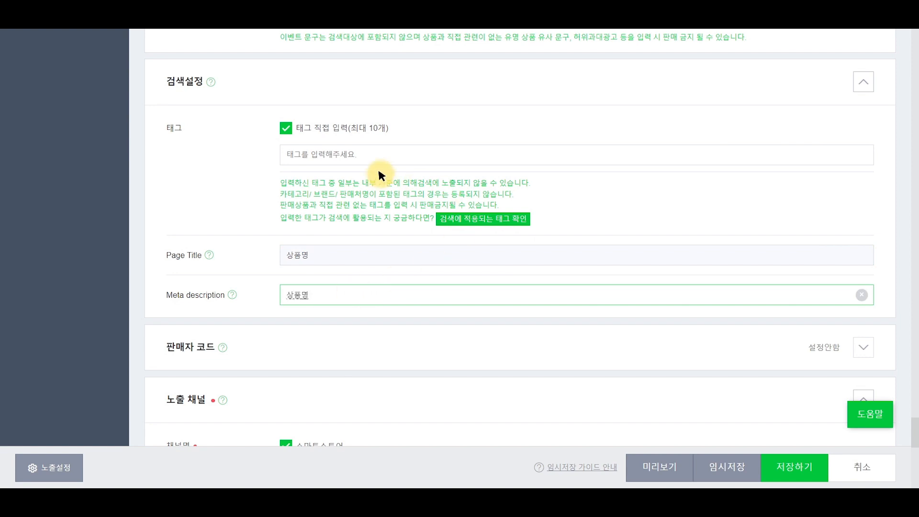
Step: Try to add 난방텐트 as a search tag
left_click(342, 154)
type("난방텐트")
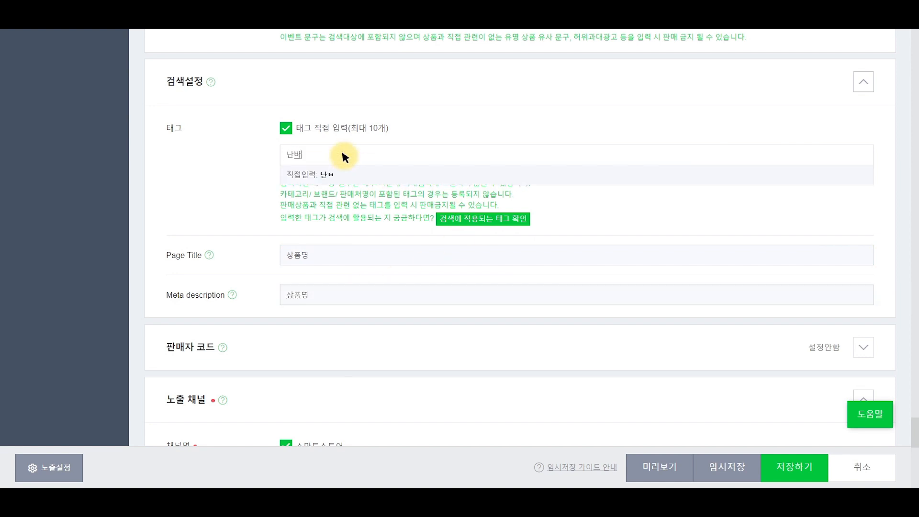
left_click(313, 195)
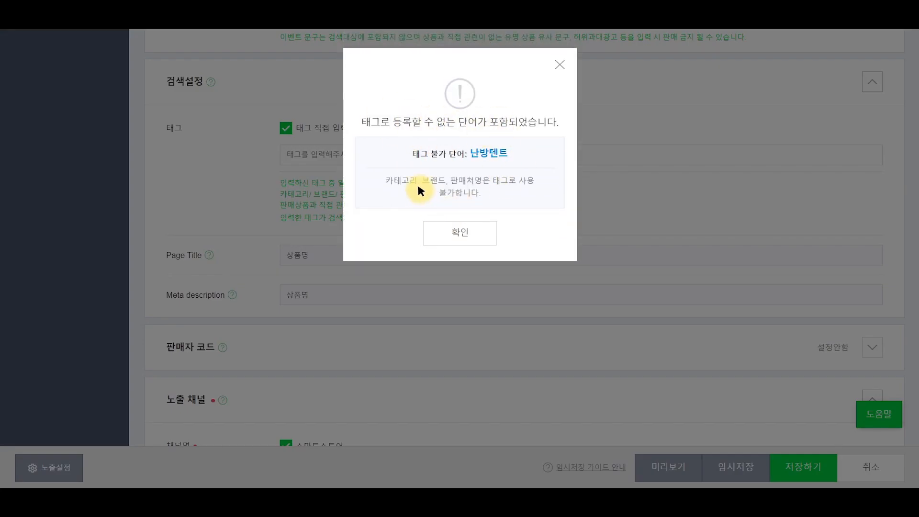
left_click(460, 225)
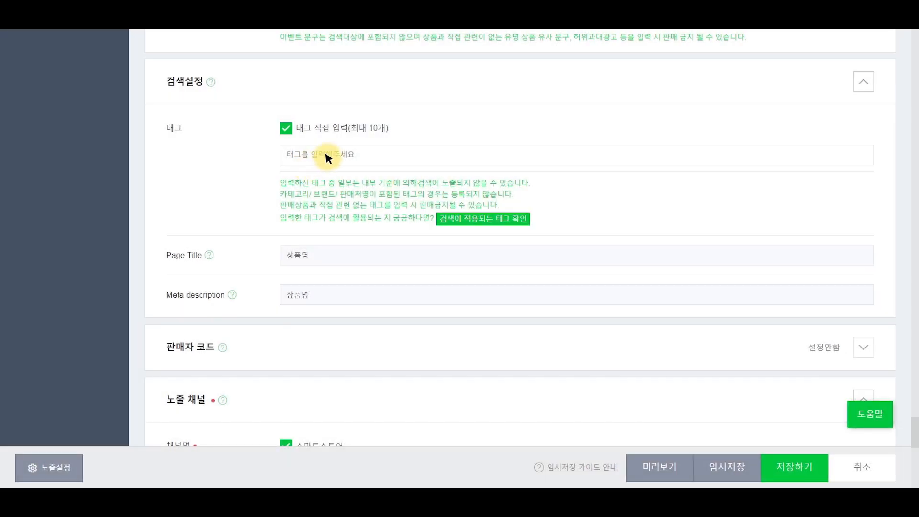
Step: Add the suggested search tags 난방텐트일반형 and 난방텐트커텐형
type("난방텐트")
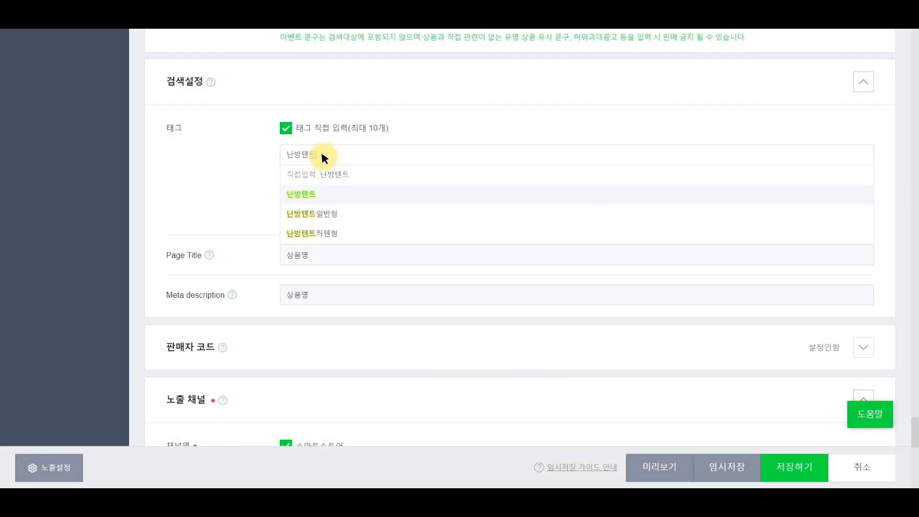
left_click(331, 210)
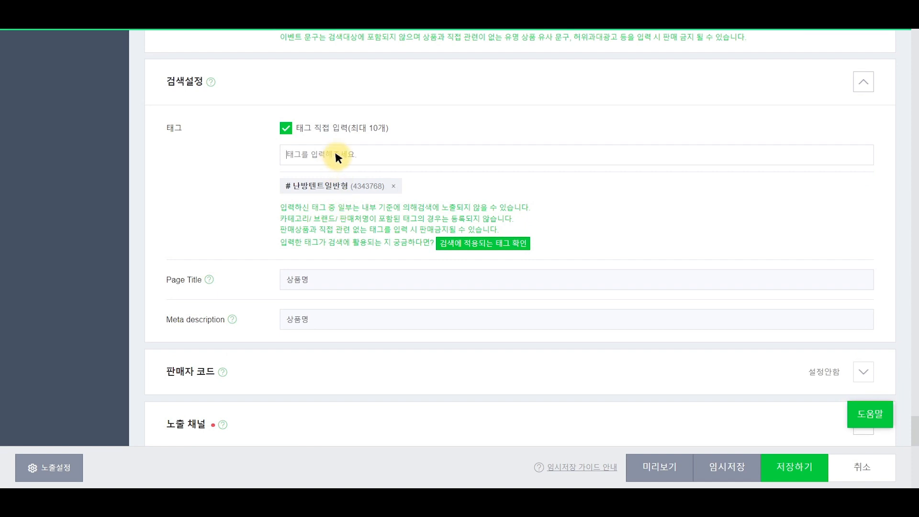
left_click(335, 153)
left_click(328, 230)
Step: Add the search tags 텐트그늘막 and 텐트형모기장 from the suggestions for 텐트
left_click(346, 152)
type("텐트")
left_click(326, 175)
left_click(317, 151)
type("텐트")
scroll(325, 235, "down", 3)
scroll(356, 230, "down", 5)
scroll(240, 263, "up", 4)
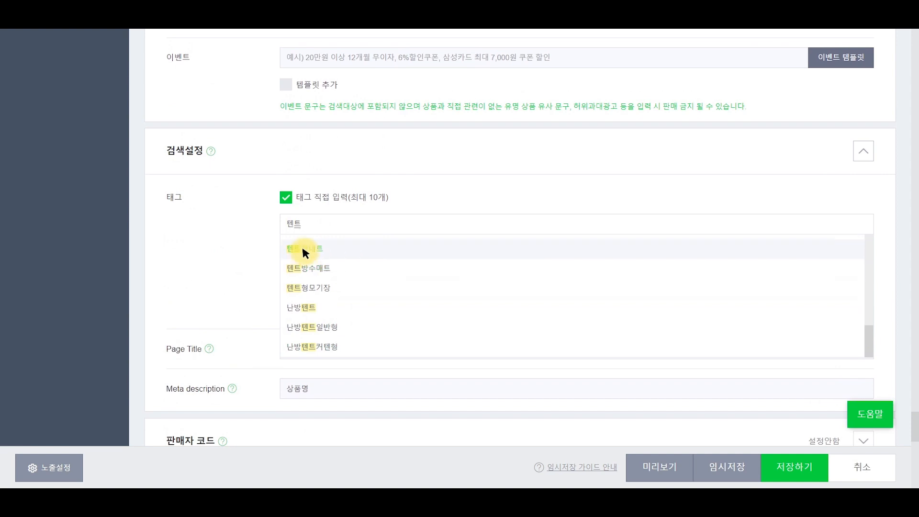
scroll(367, 283, "down", 1)
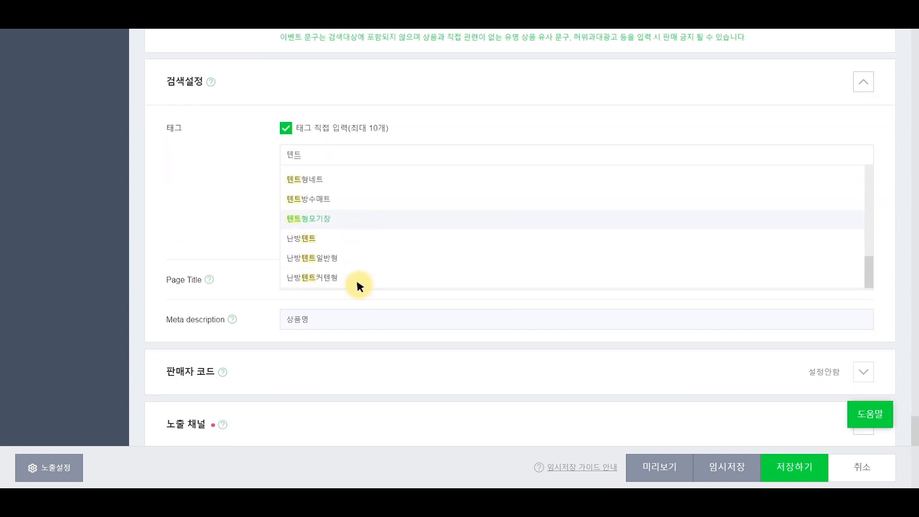
left_click(343, 219)
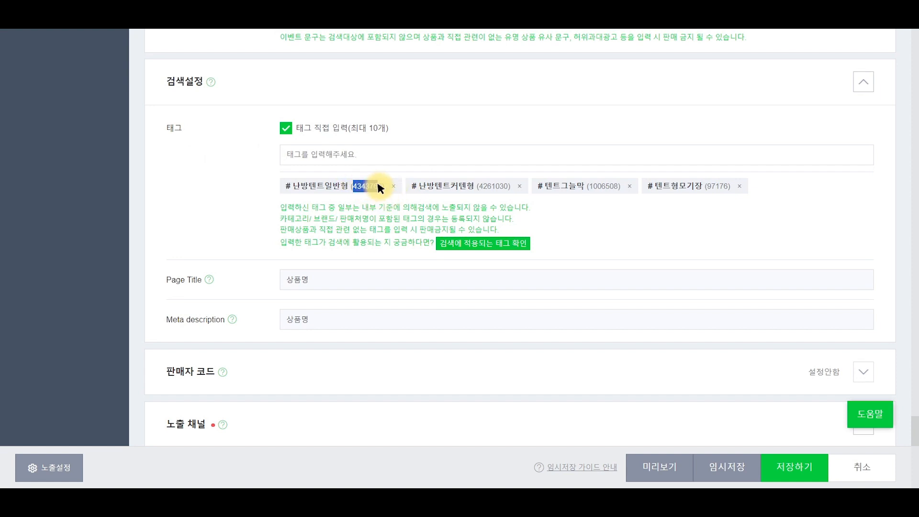
left_click_drag(483, 186, 503, 186)
left_click(567, 197)
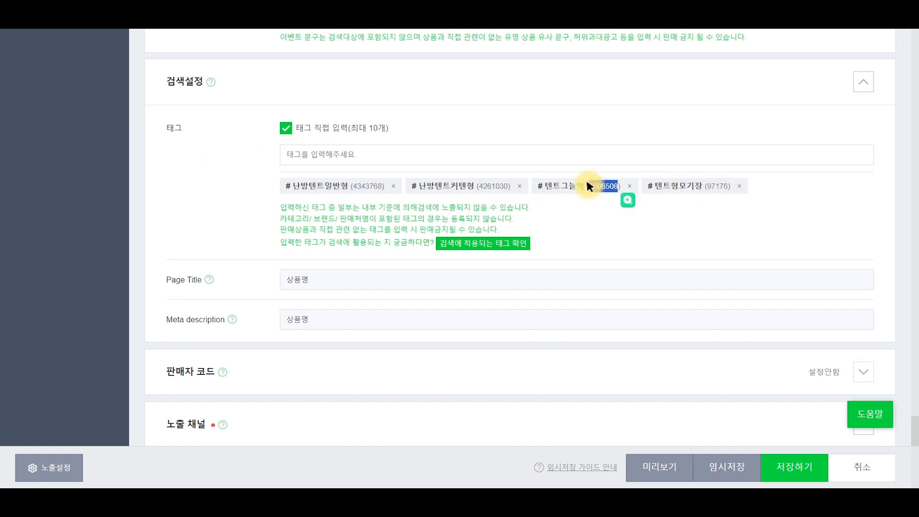
Step: Try 텐트싱글 as a directly entered search tag and remove it from the tag list
left_click(340, 160)
type("텐트")
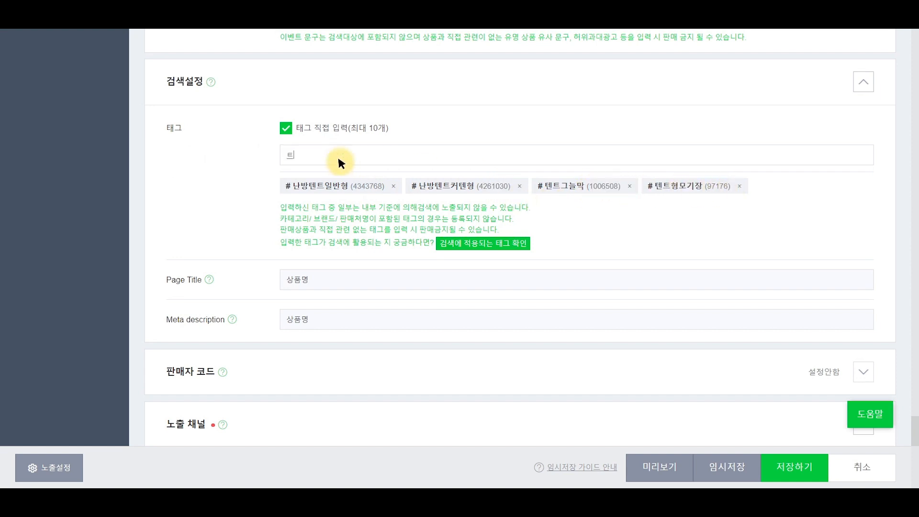
type("싱글")
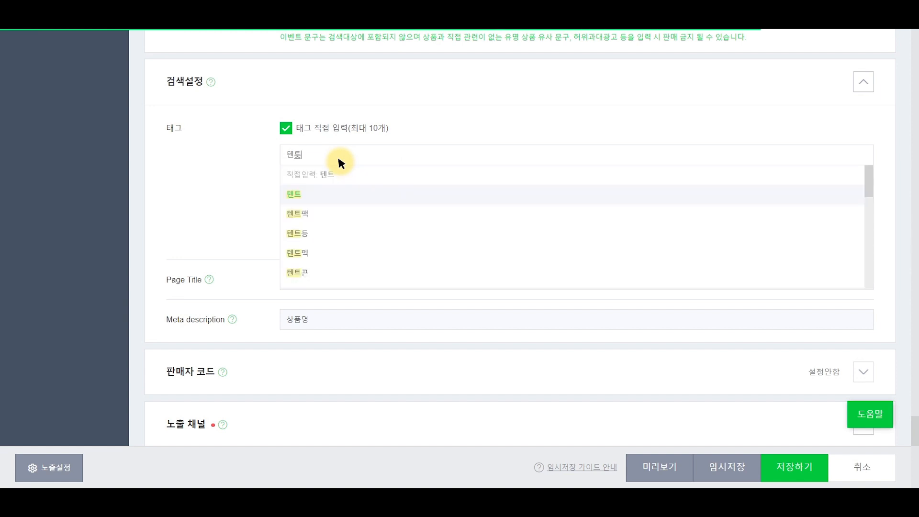
key("Return")
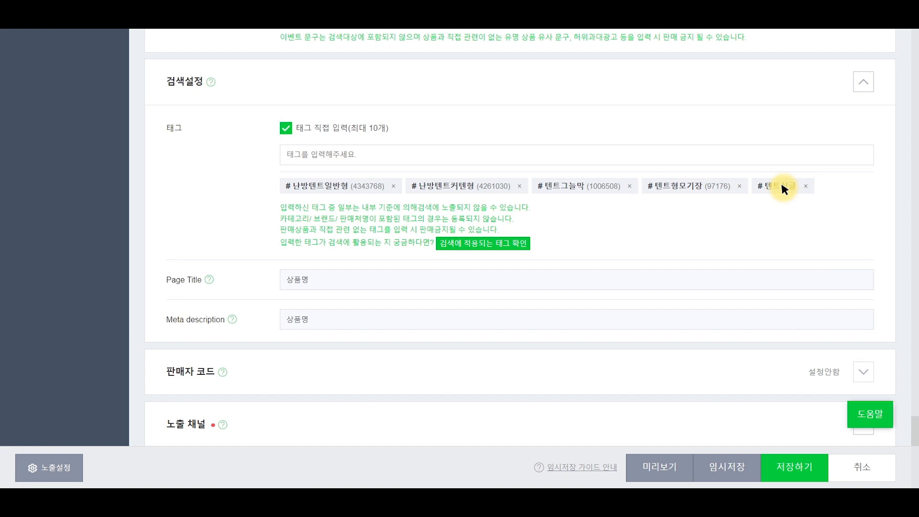
left_click(804, 186)
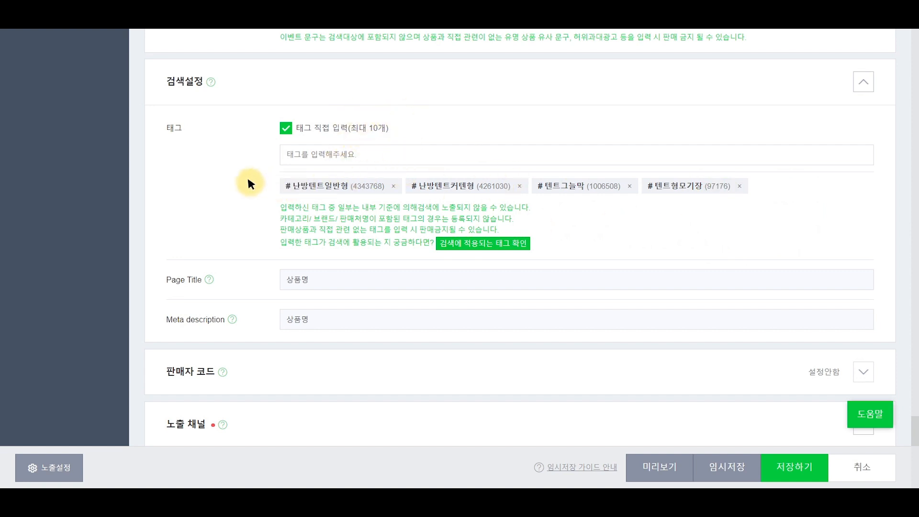
Step: Run the shopping search quality check on the product information, examine the flagged items and close the report
scroll(263, 184, "down", 8)
scroll(262, 194, "up", 3)
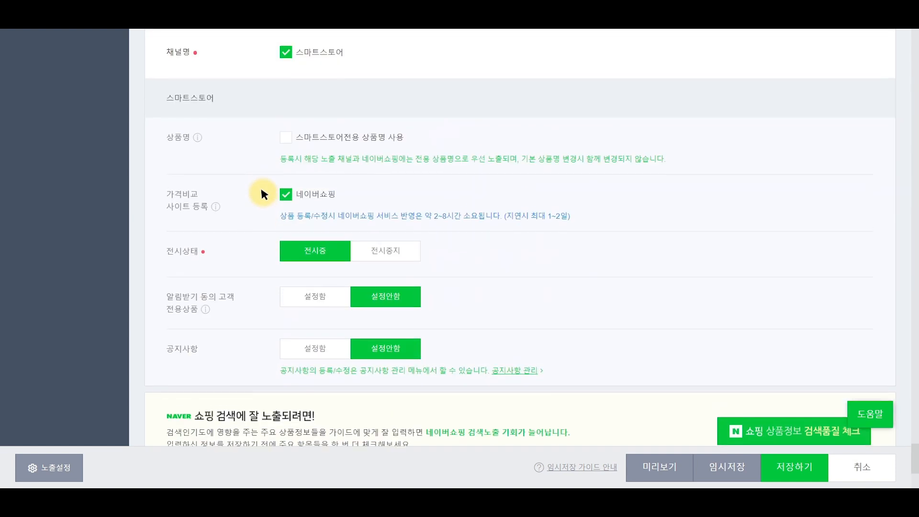
scroll(422, 232, "down", 1)
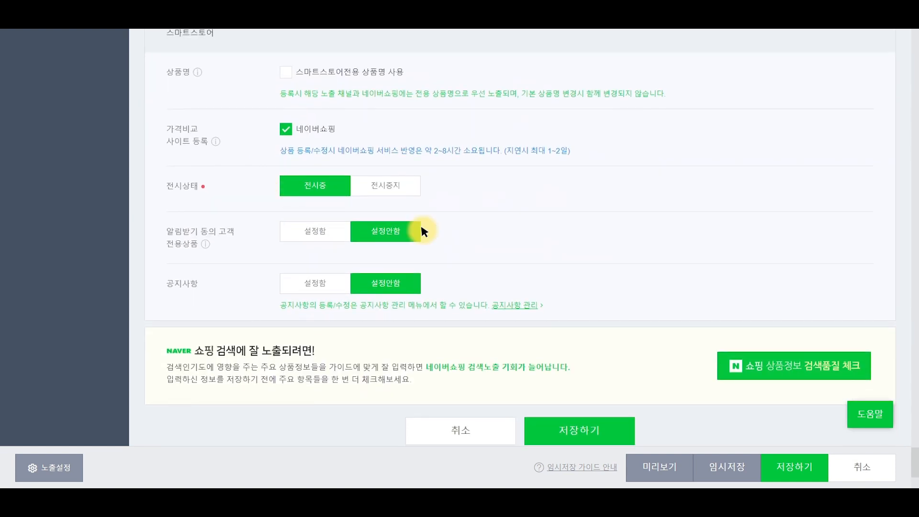
left_click(807, 368)
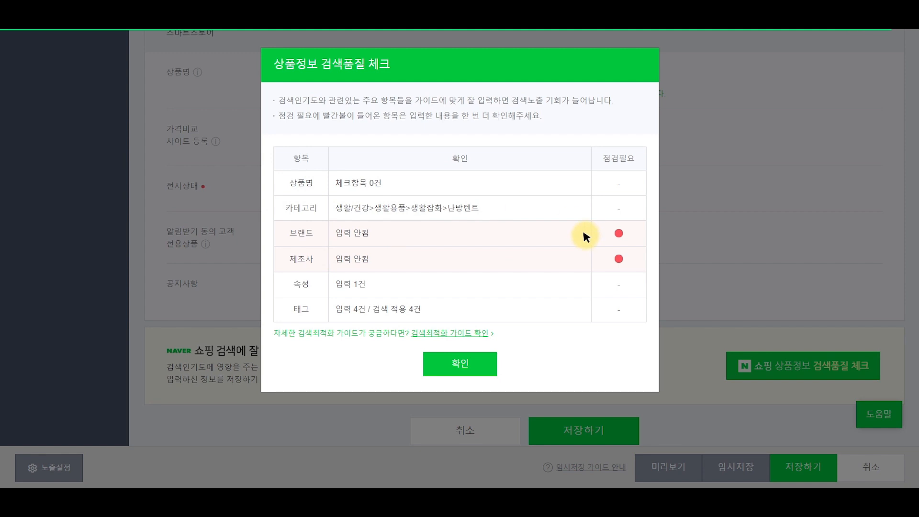
left_click_drag(602, 184, 546, 282)
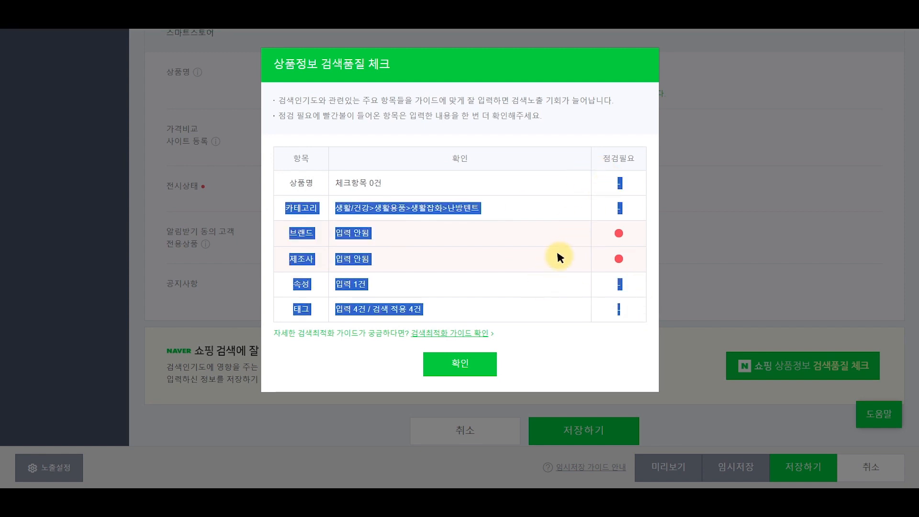
left_click(612, 246)
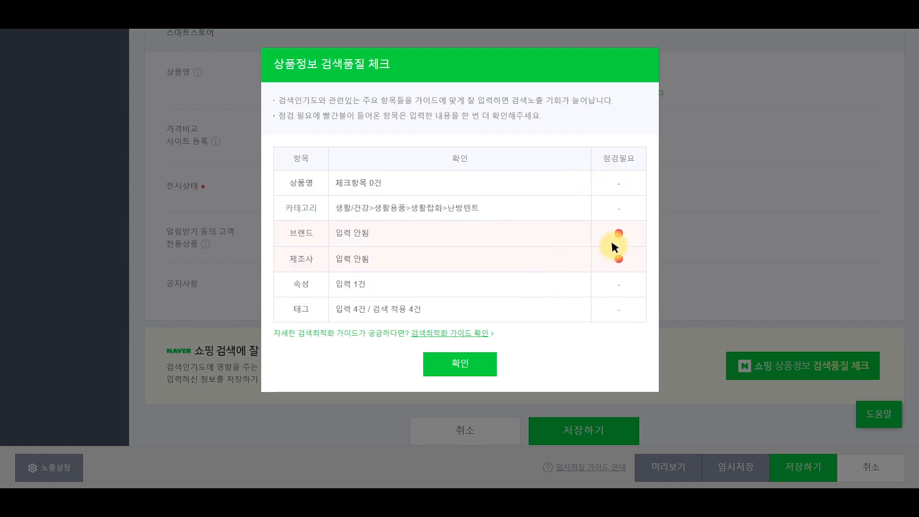
left_click(460, 364)
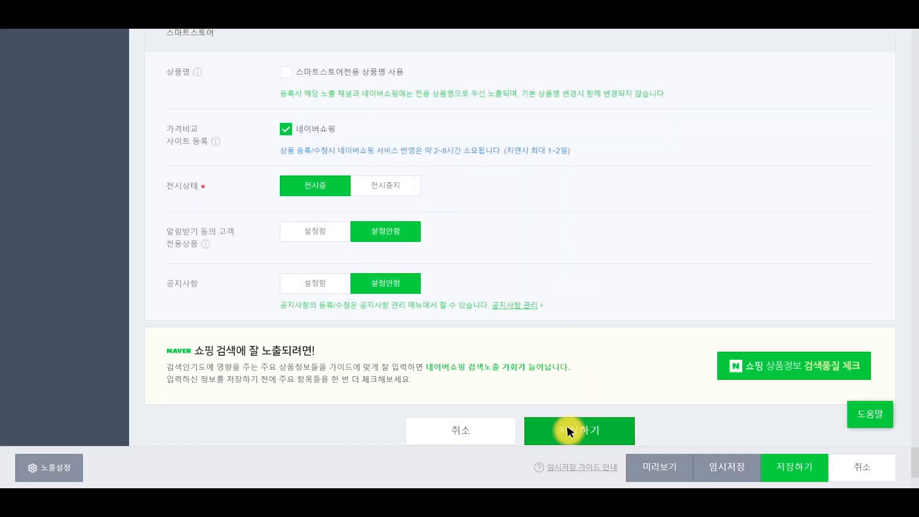
Step: Review the 검색설정 tags and page metadata, plus the model name, brand, manufacturer and attribute fields in 상품 주요정보
scroll(556, 326, "up", 10)
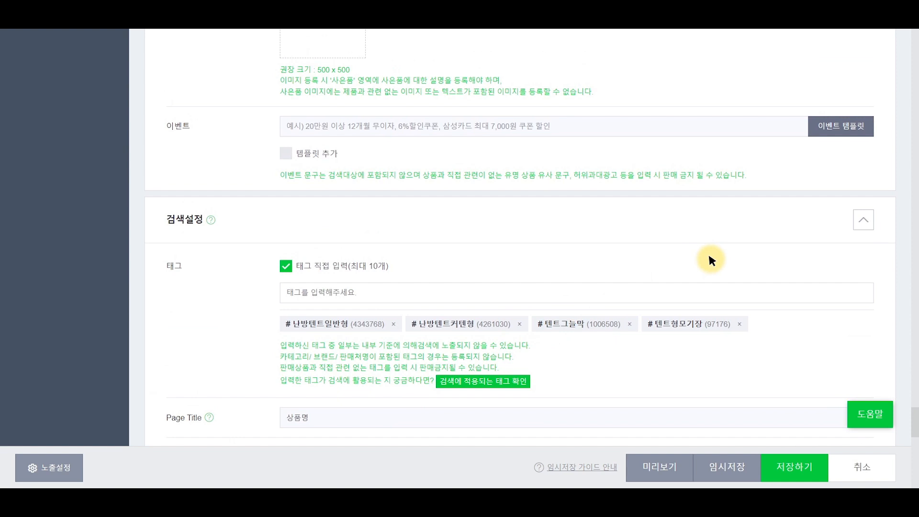
scroll(395, 247, "down", 5)
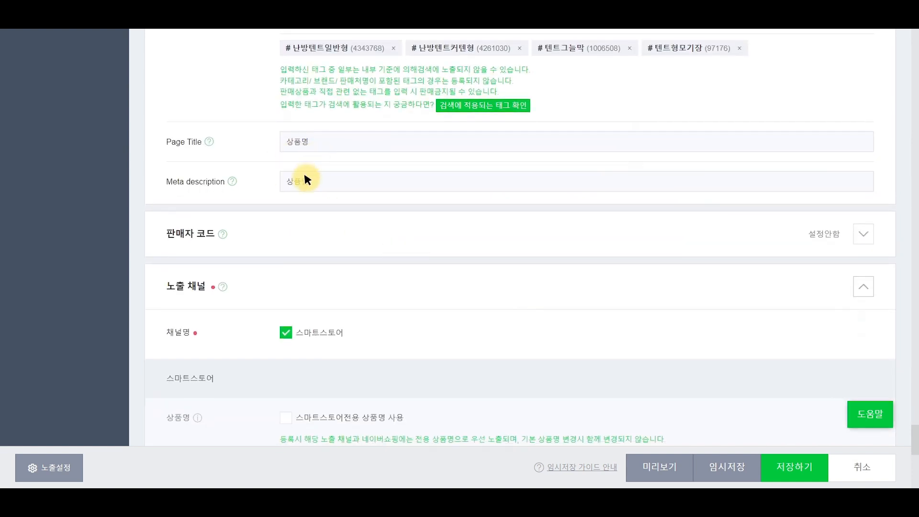
scroll(414, 296, "up", 6)
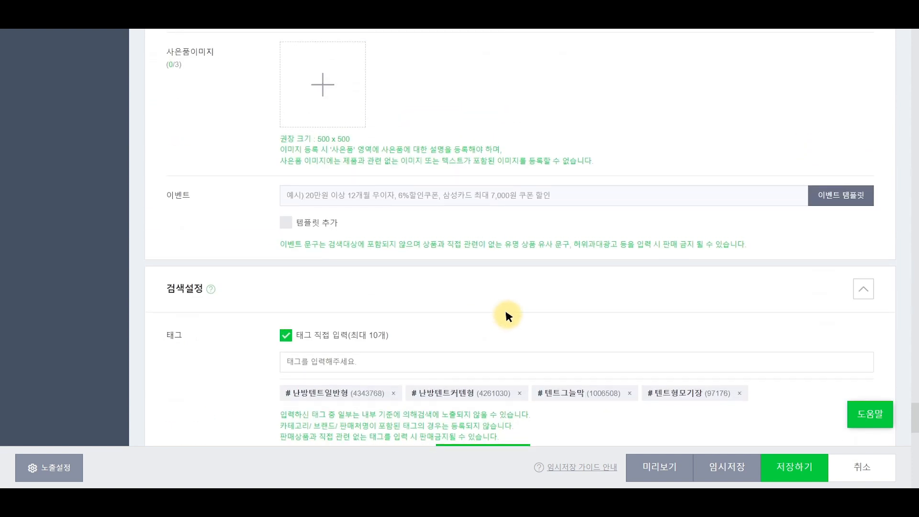
scroll(504, 308, "down", 4)
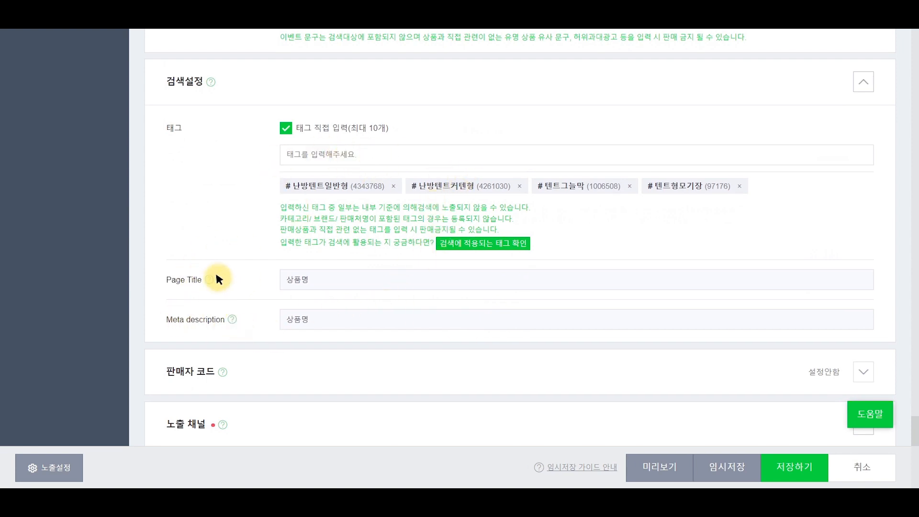
scroll(294, 342, "up", 20)
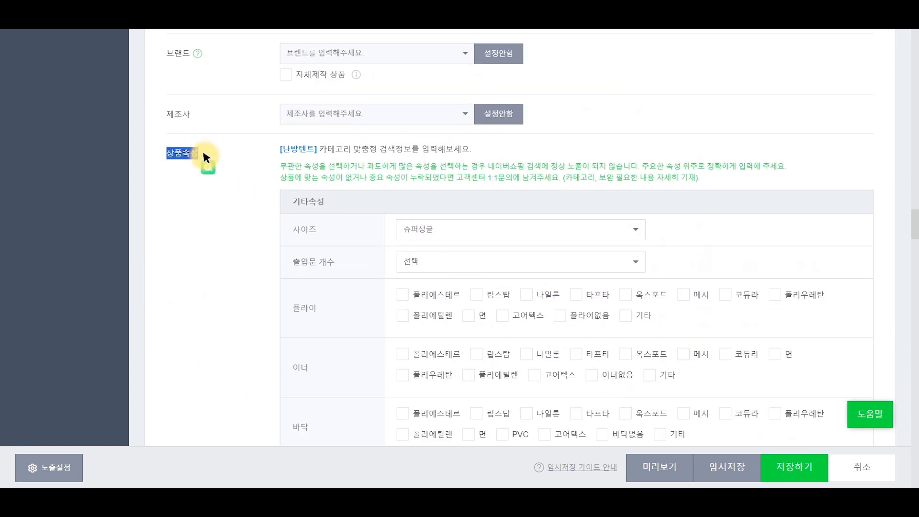
left_click(758, 241)
scroll(761, 234, "down", 2)
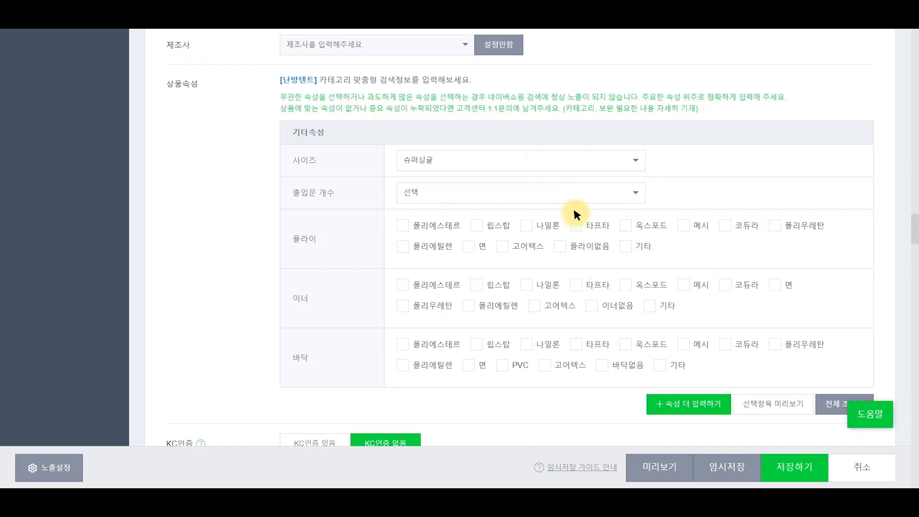
scroll(527, 249, "up", 10)
left_click(302, 283)
left_click(314, 322)
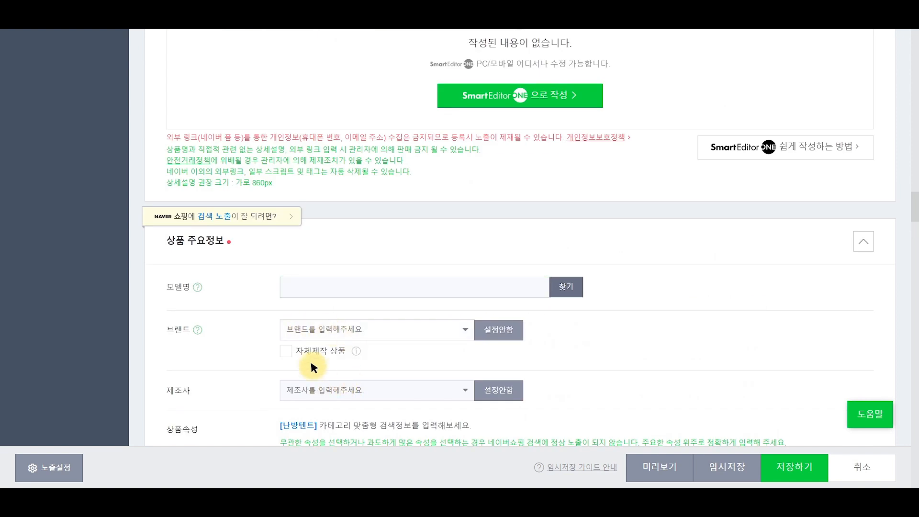
left_click(299, 286)
Step: Review the KC certification, origin and product notice entries, and go back over the attributes, options, price and product name
scroll(237, 284, "down", 20)
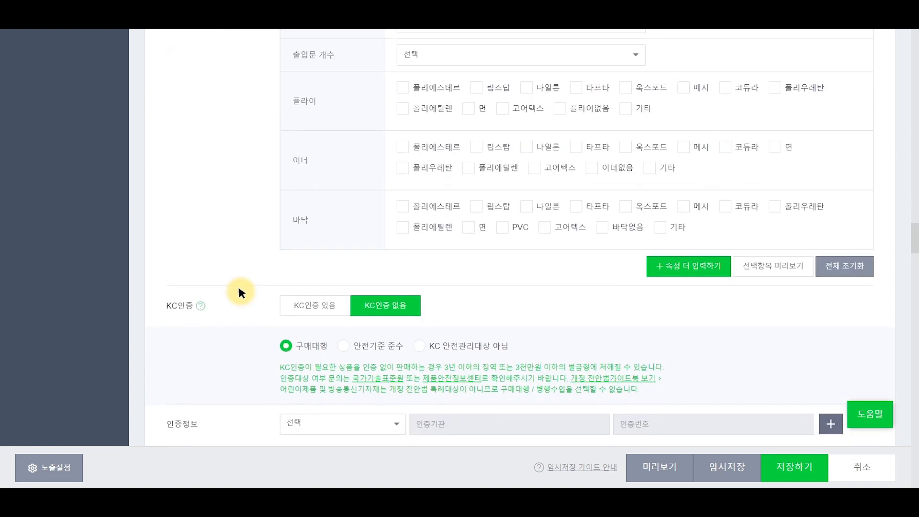
scroll(241, 291, "down", 1)
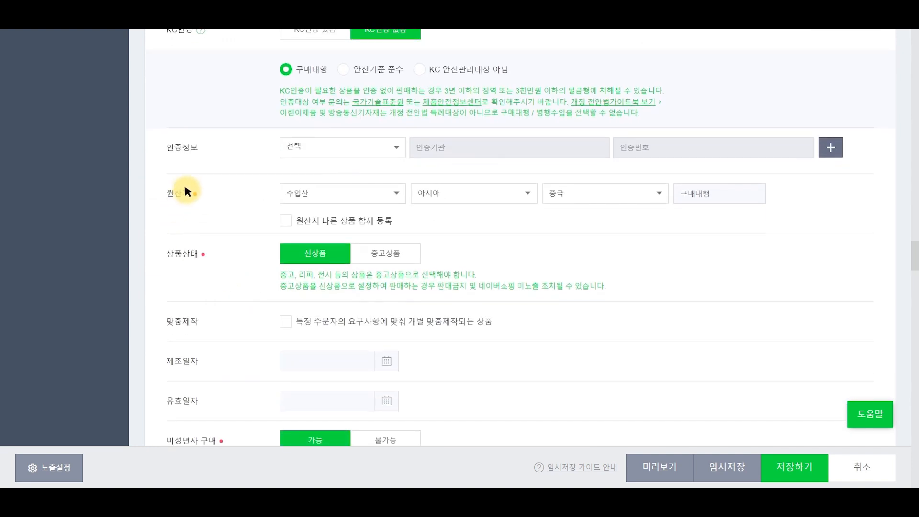
scroll(226, 267, "up", 5)
scroll(233, 275, "down", 12)
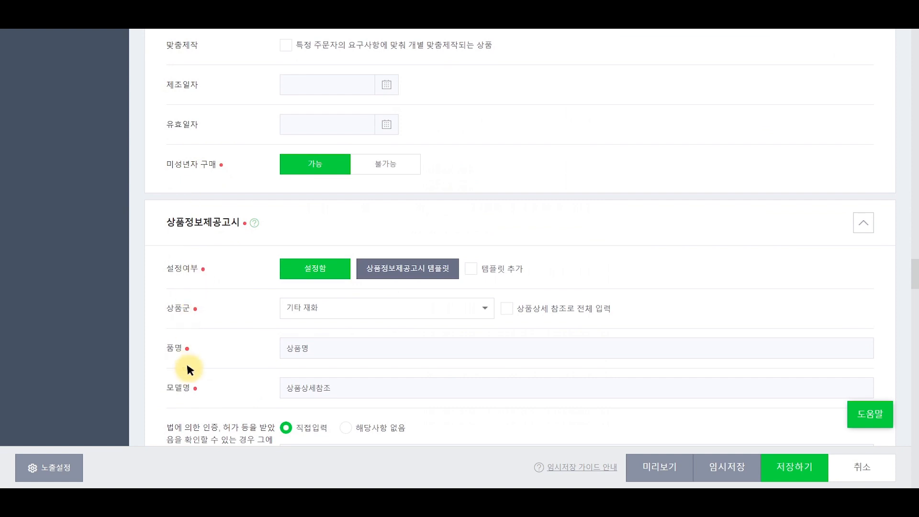
scroll(245, 285, "up", 10)
scroll(247, 290, "up", 3)
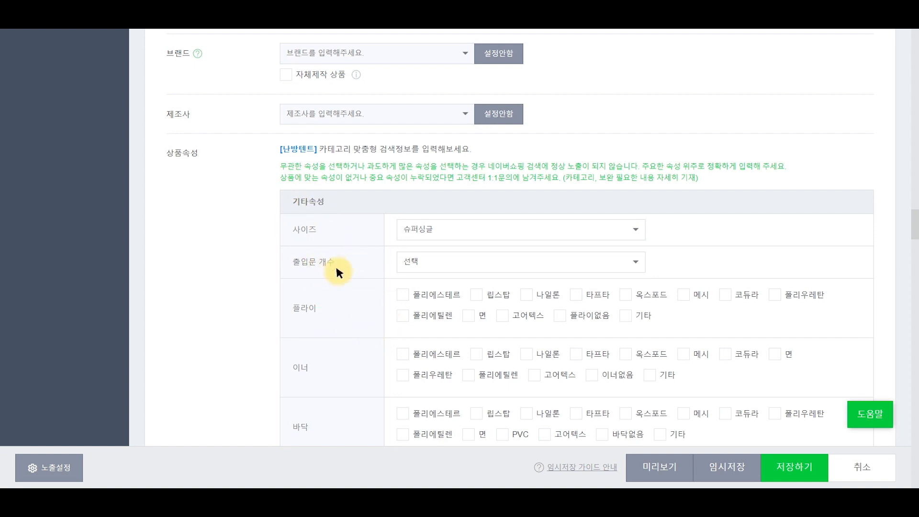
scroll(369, 302, "up", 5)
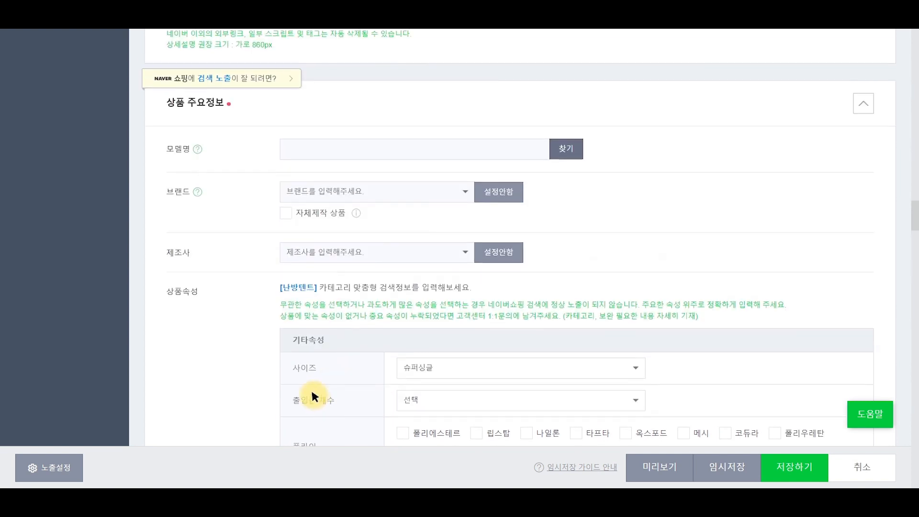
scroll(541, 393, "up", 12)
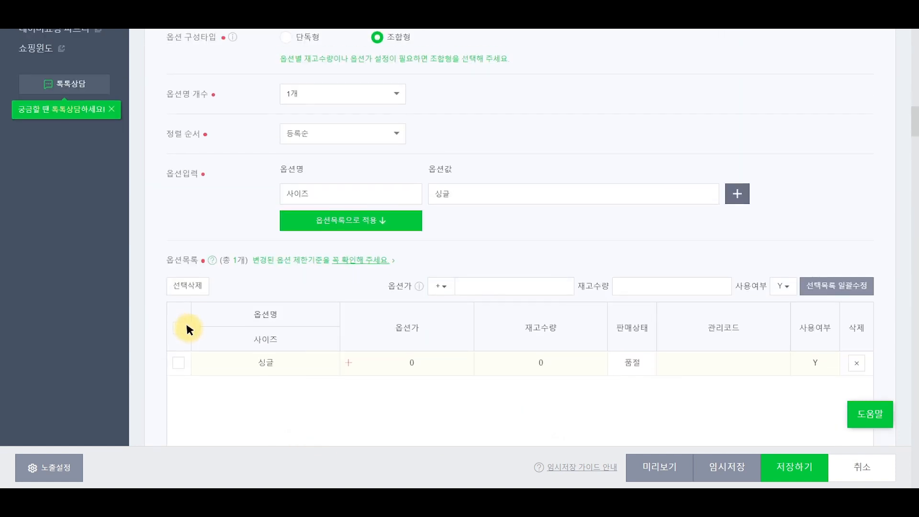
scroll(297, 313, "up", 10)
scroll(312, 330, "up", 7)
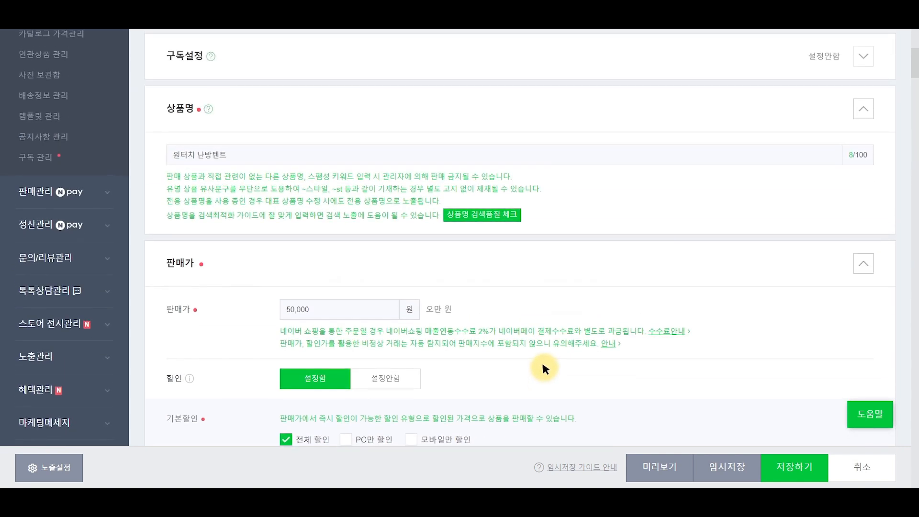